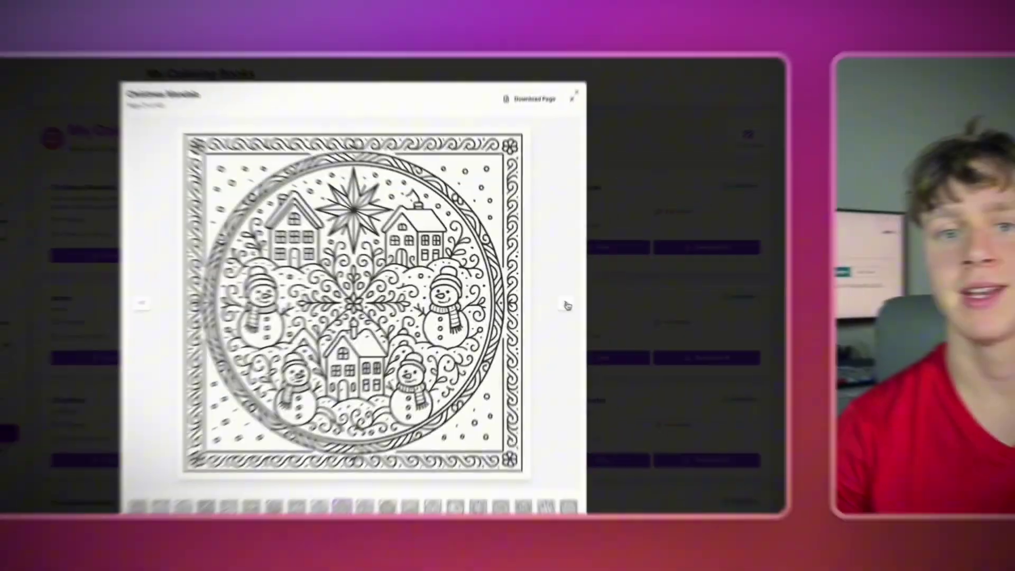
Step: Flip forward through the Christmas coloring page previews, past the snow globe and tree scenes, to the wreath page
{"action": "left_click", "coordinate": [566, 303]}
{"action": "left_click", "coordinate": [555, 301]}
{"action": "left_click", "coordinate": [555, 301]}
{"action": "left_click", "coordinate": [555, 301]}
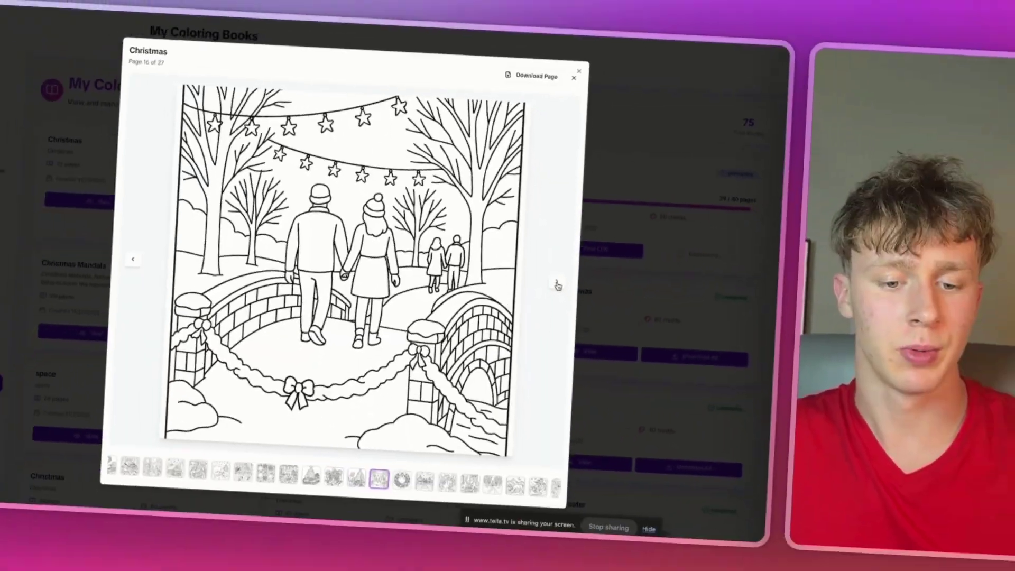
{"action": "left_click", "coordinate": [556, 284]}
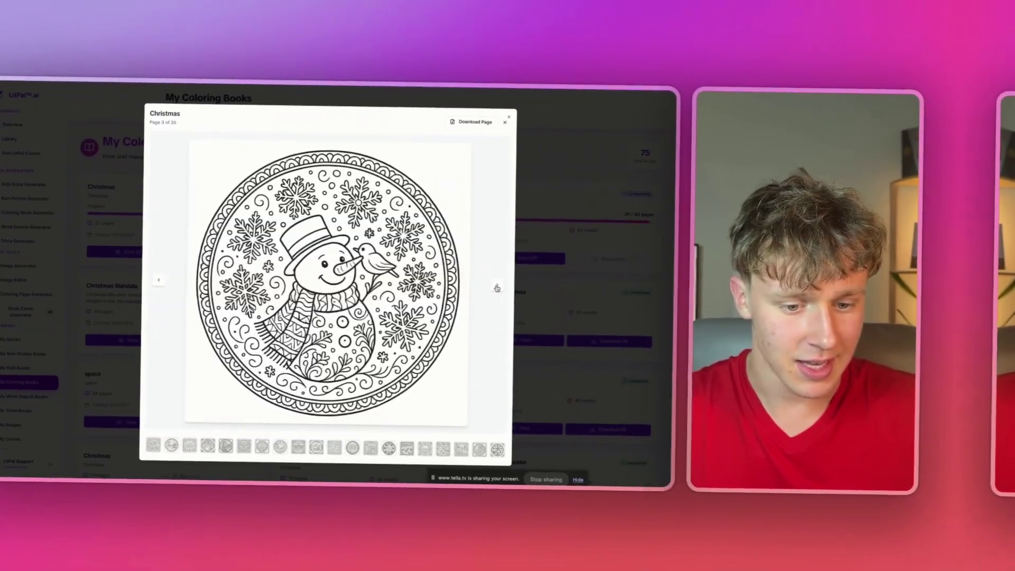
{"action": "left_click", "coordinate": [497, 288]}
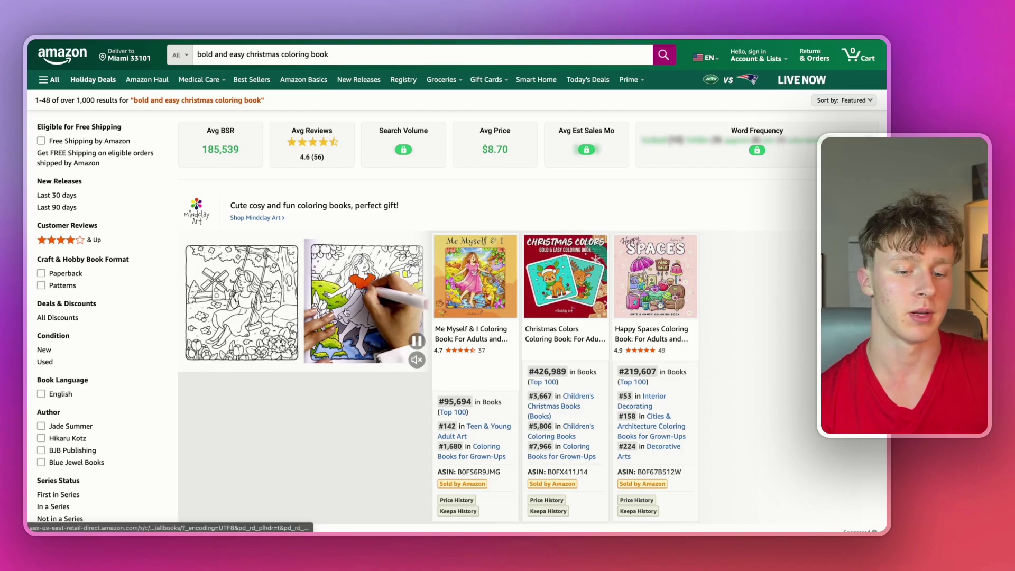
{"action": "scroll", "coordinate": [617, 209], "scroll_direction": "down", "scroll_amount": 5}
{"action": "scroll", "coordinate": [516, 221], "scroll_direction": "down", "scroll_amount": 3}
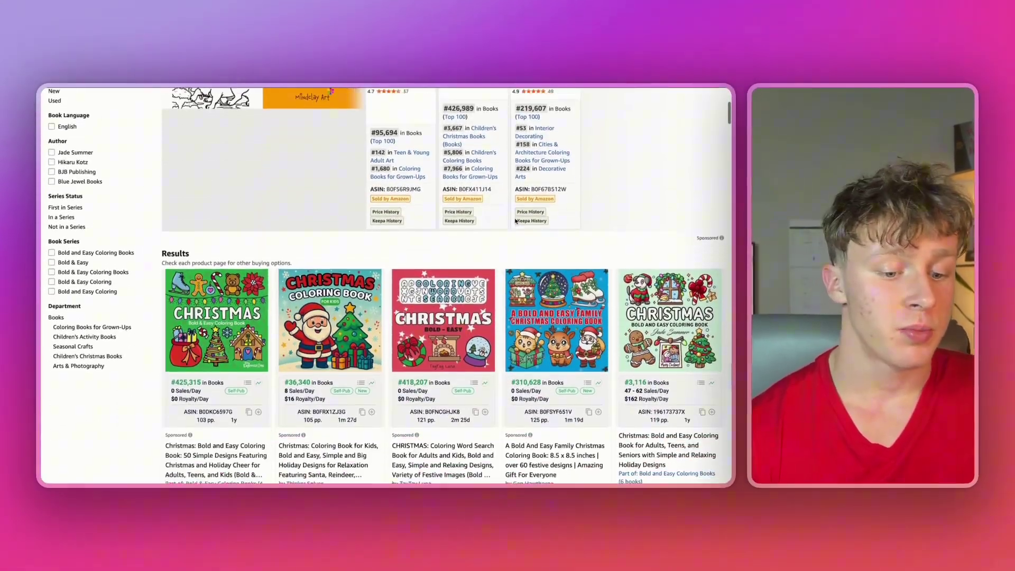
{"action": "scroll", "coordinate": [515, 221], "scroll_direction": "down", "scroll_amount": 3}
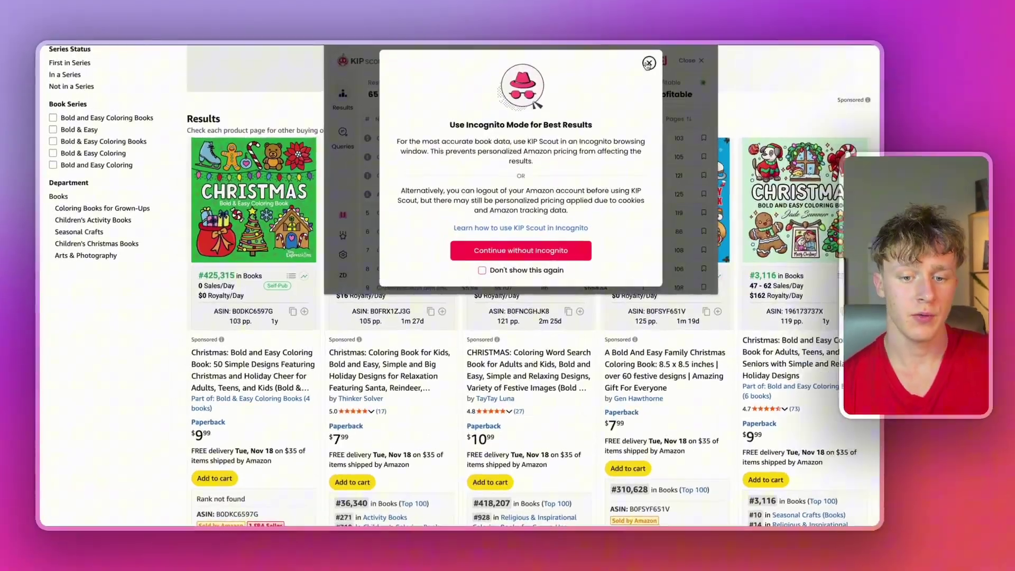
{"action": "left_click", "coordinate": [387, 270]}
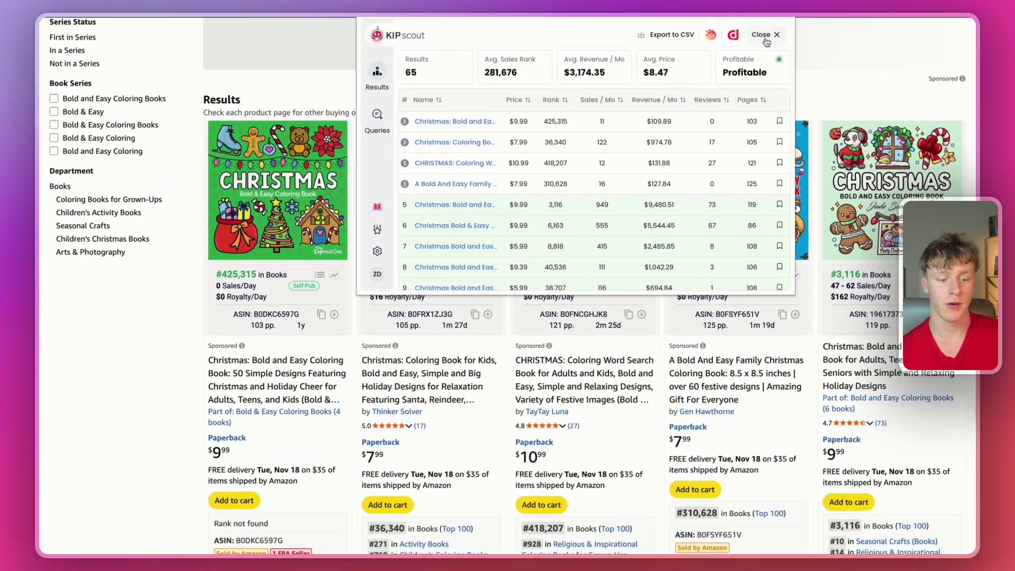
{"action": "left_click", "coordinate": [763, 35]}
{"action": "scroll", "coordinate": [736, 84], "scroll_direction": "down", "scroll_amount": 1}
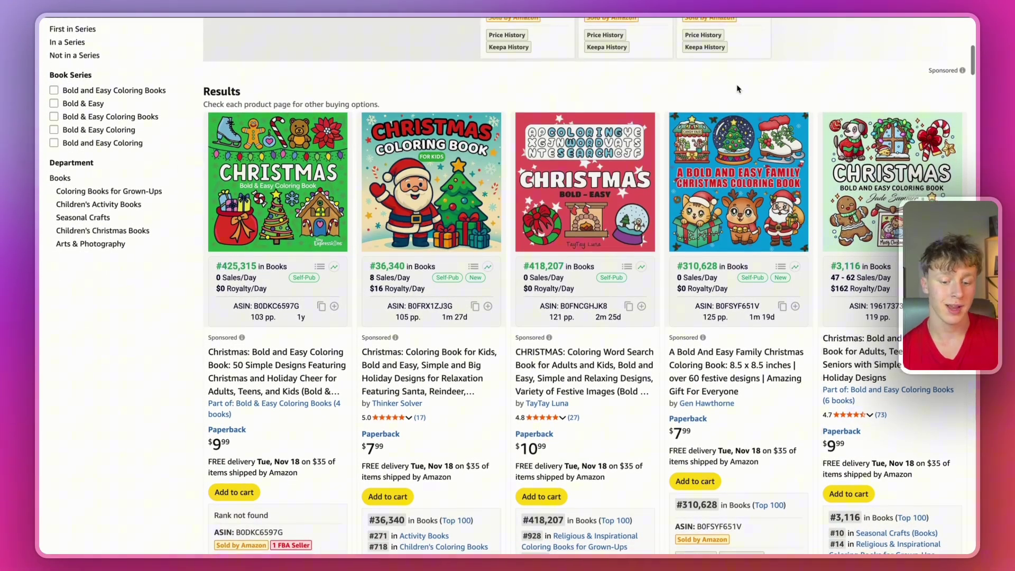
{"action": "scroll", "coordinate": [737, 84], "scroll_direction": "down", "scroll_amount": 3}
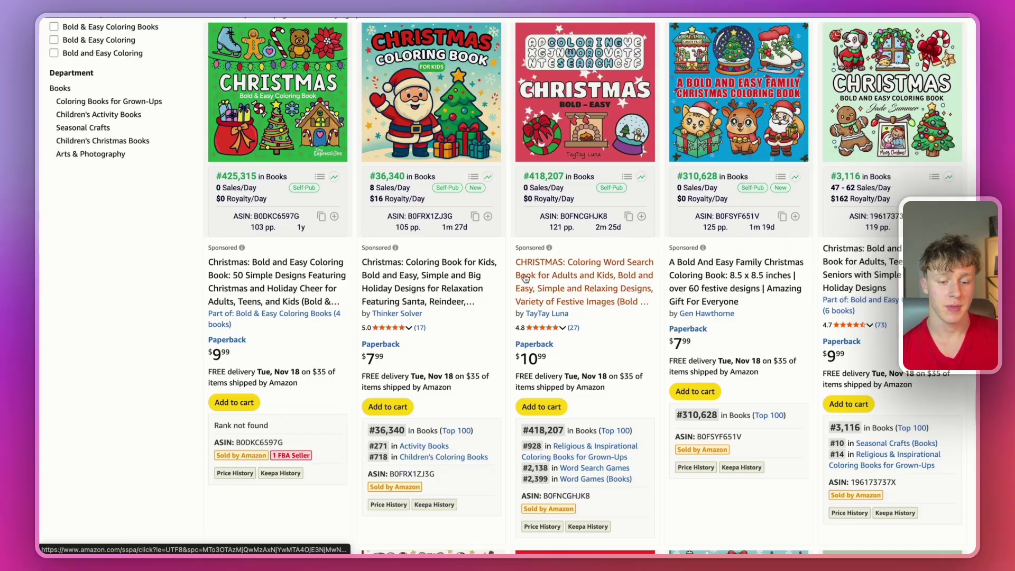
{"action": "scroll", "coordinate": [708, 198], "scroll_direction": "down", "scroll_amount": 10}
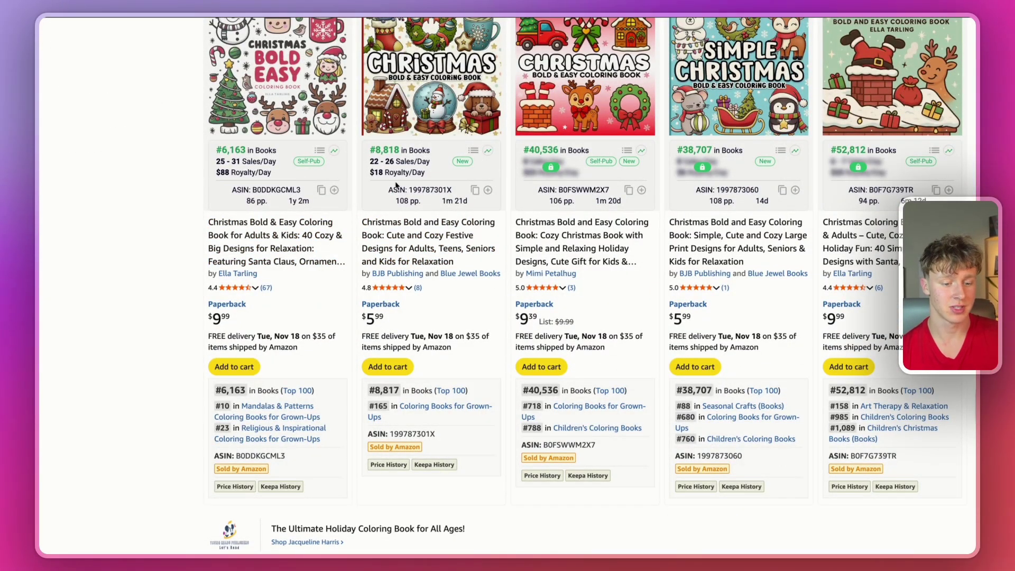
{"action": "scroll", "coordinate": [517, 216], "scroll_direction": "down", "scroll_amount": 15}
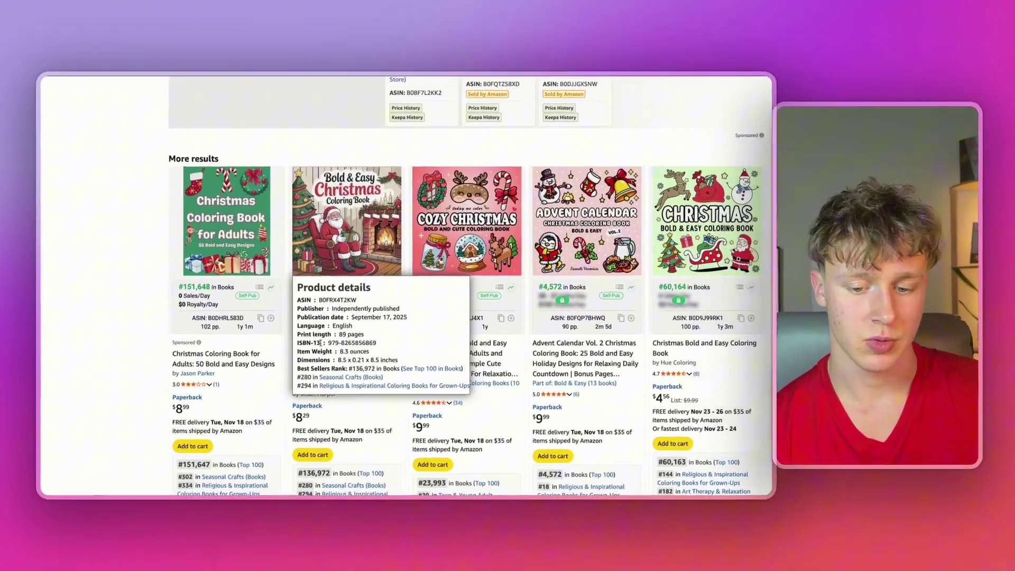
{"action": "scroll", "coordinate": [306, 340], "scroll_direction": "down", "scroll_amount": 5}
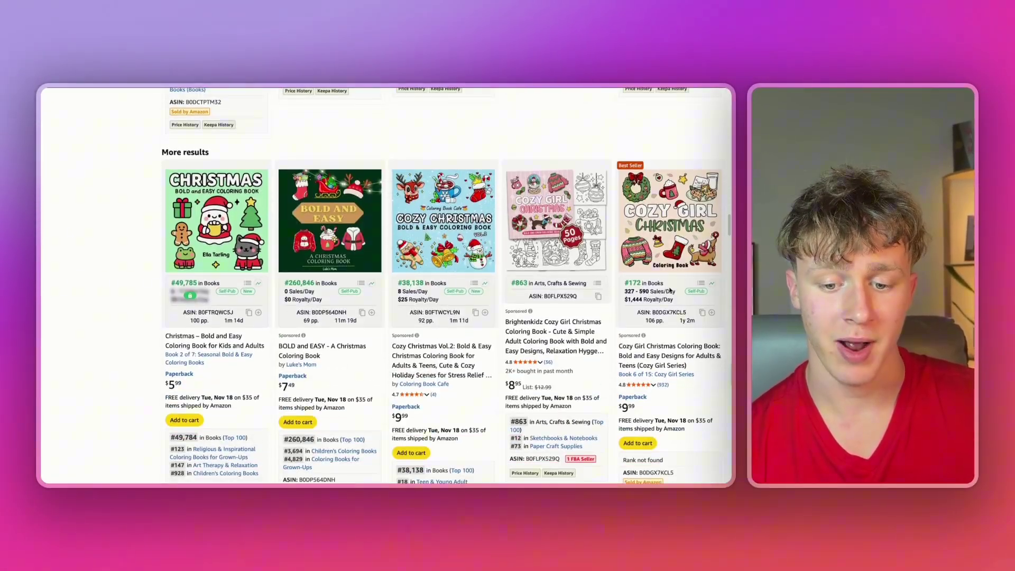
{"action": "scroll", "coordinate": [641, 291], "scroll_direction": "down", "scroll_amount": 1}
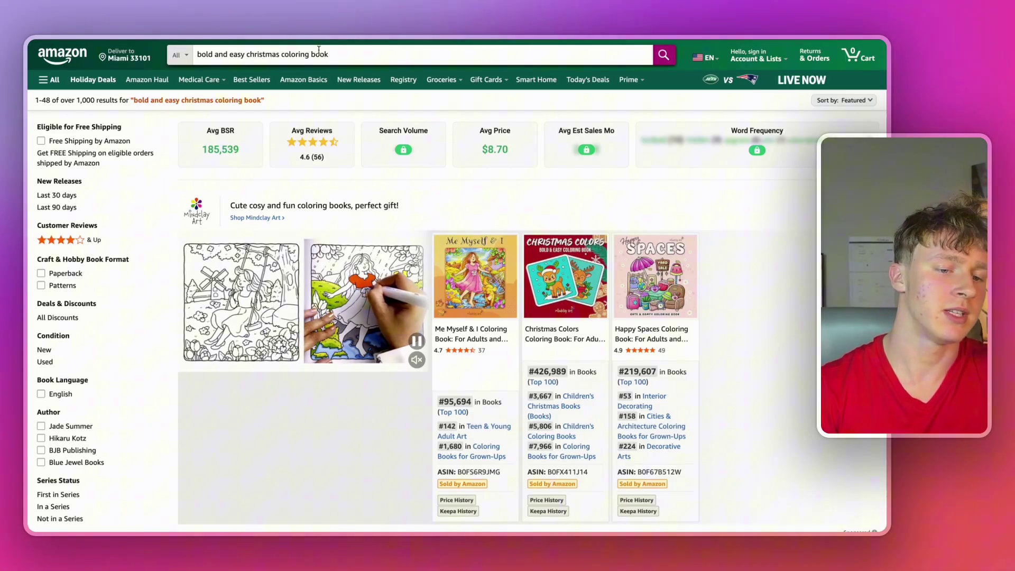
Step: Search Amazon for 'advent calendar christmas coloring book bold and easy', scroll the results, and show KIP Scout sales estimates
{"action": "left_click", "coordinate": [346, 54]}
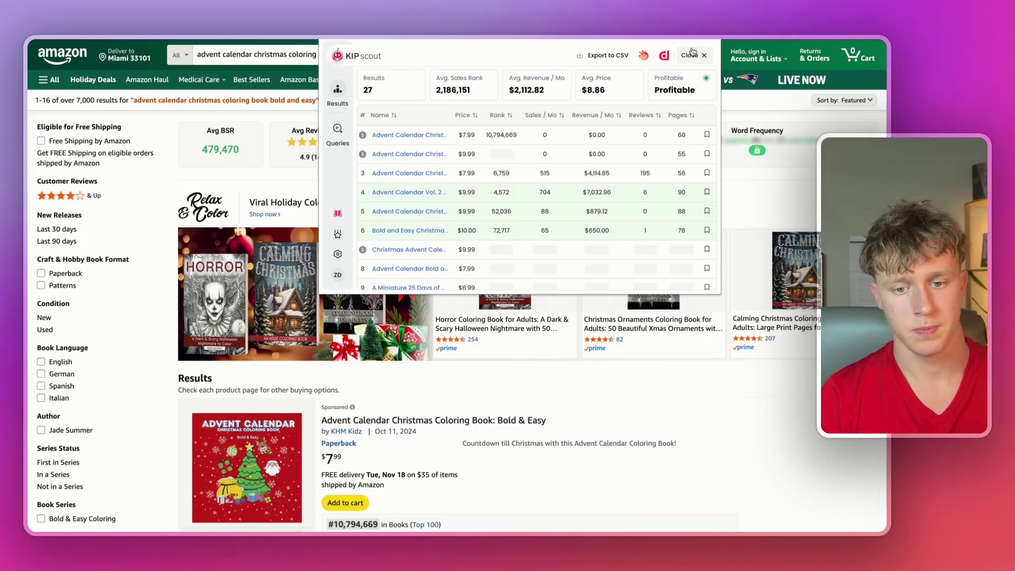
{"action": "left_click", "coordinate": [691, 54]}
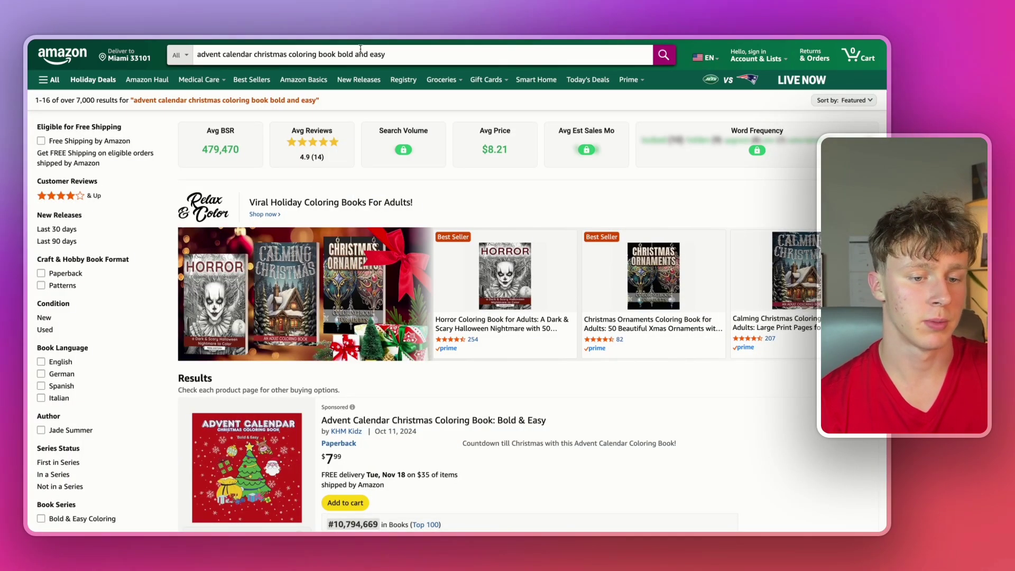
{"action": "scroll", "coordinate": [361, 49], "scroll_direction": "down", "scroll_amount": 10}
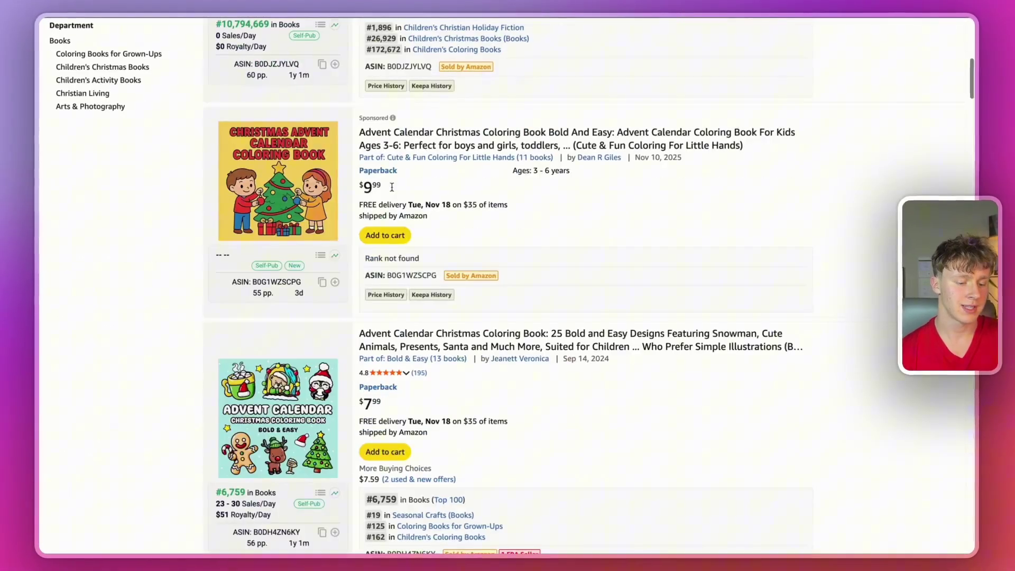
{"action": "scroll", "coordinate": [392, 187], "scroll_direction": "down", "scroll_amount": 5}
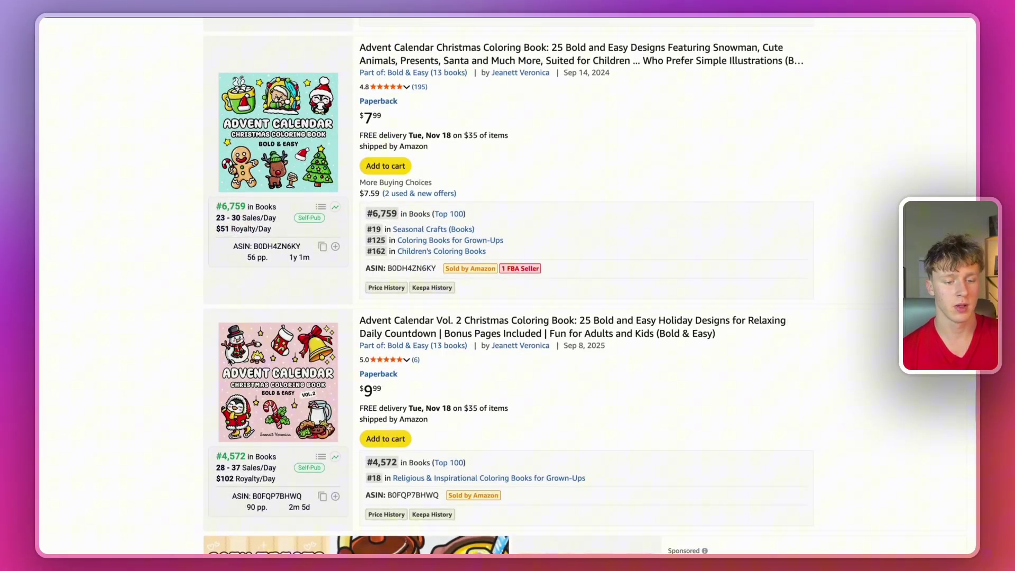
{"action": "scroll", "coordinate": [230, 402], "scroll_direction": "down", "scroll_amount": 6}
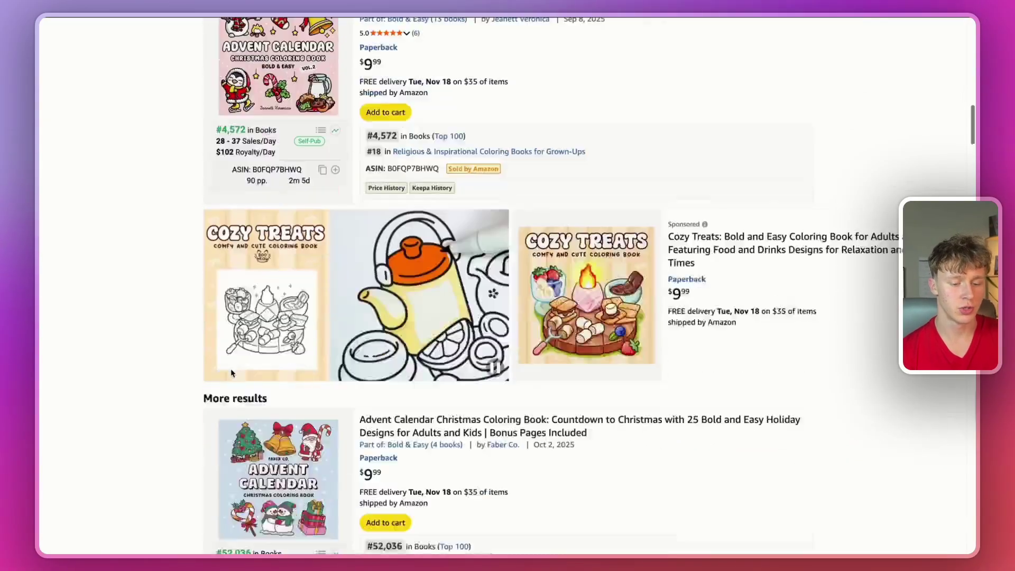
{"action": "scroll", "coordinate": [231, 373], "scroll_direction": "down", "scroll_amount": 6}
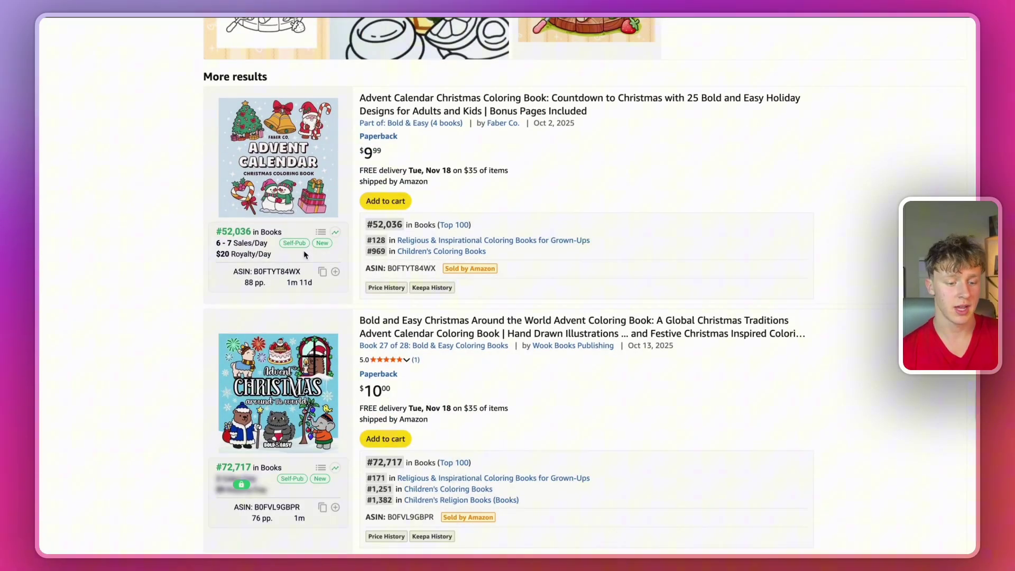
{"action": "scroll", "coordinate": [206, 288], "scroll_direction": "down", "scroll_amount": 15}
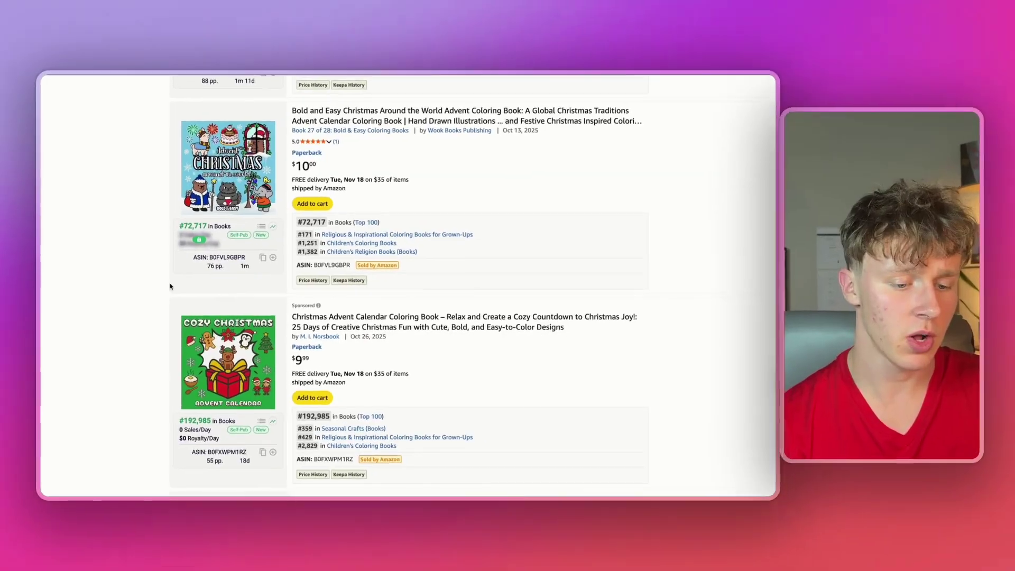
{"action": "scroll", "coordinate": [162, 286], "scroll_direction": "down", "scroll_amount": 3}
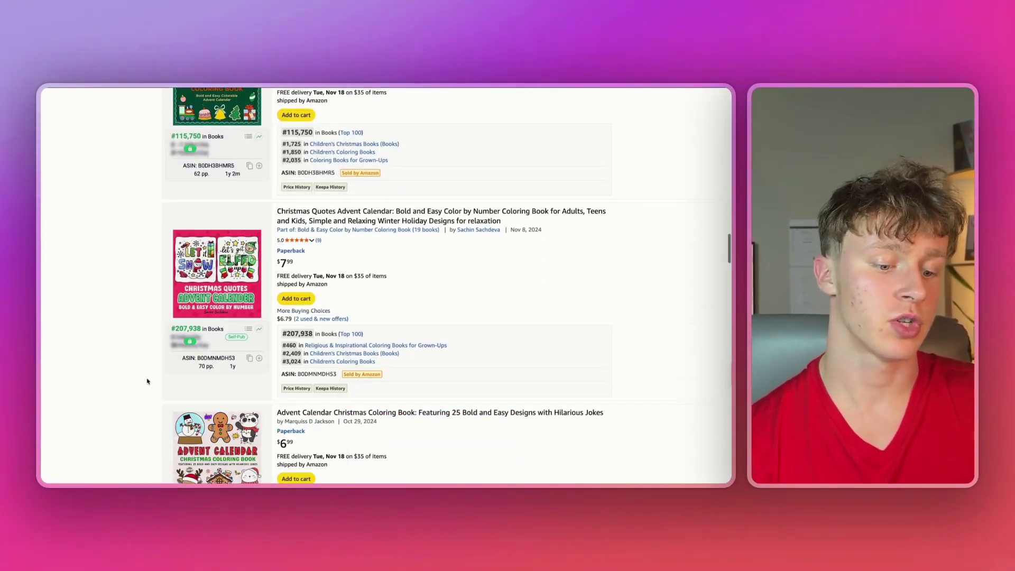
{"action": "scroll", "coordinate": [150, 370], "scroll_direction": "down", "scroll_amount": 5}
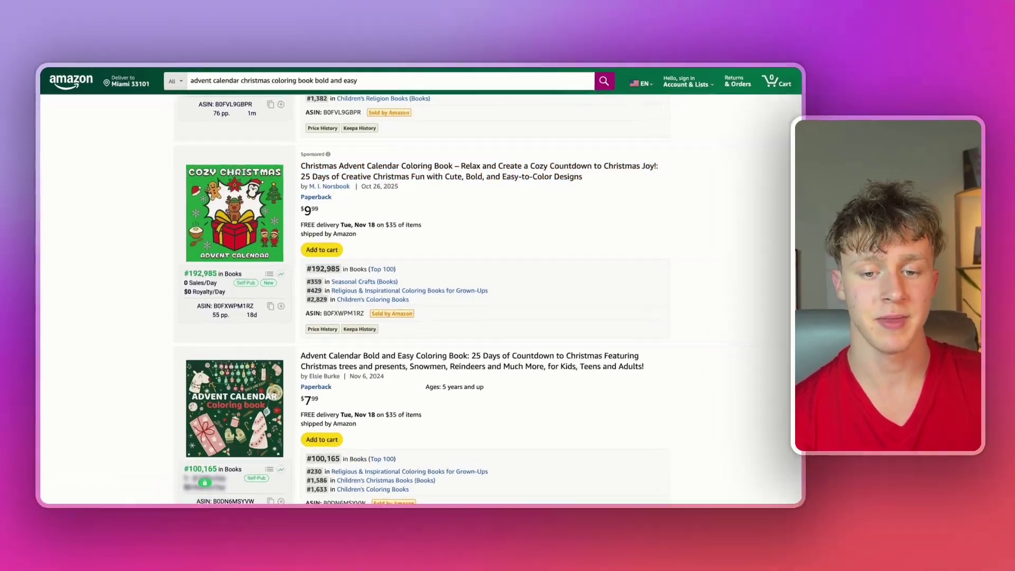
{"action": "left_click", "coordinate": [559, 100]}
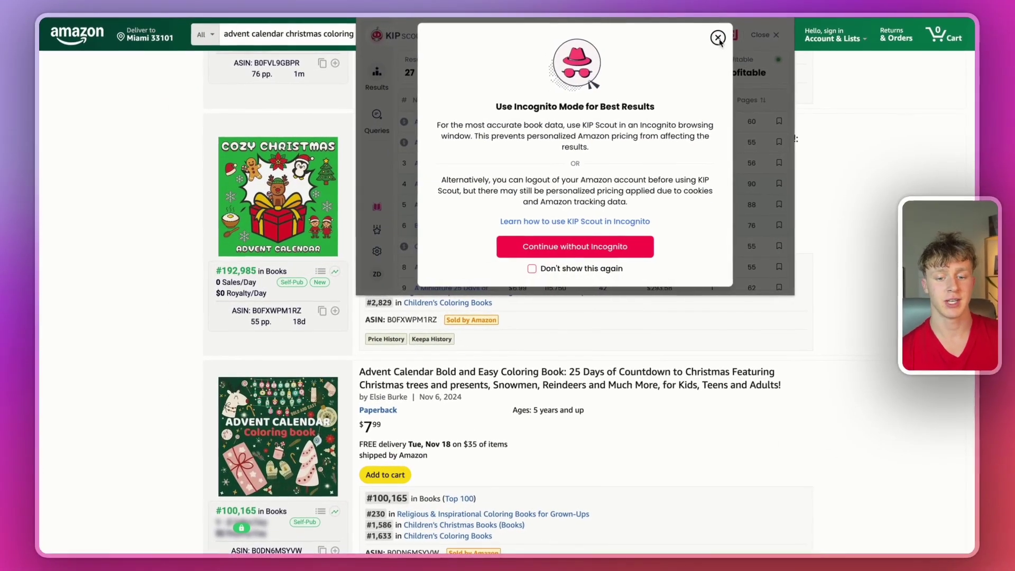
{"action": "left_click", "coordinate": [709, 40]}
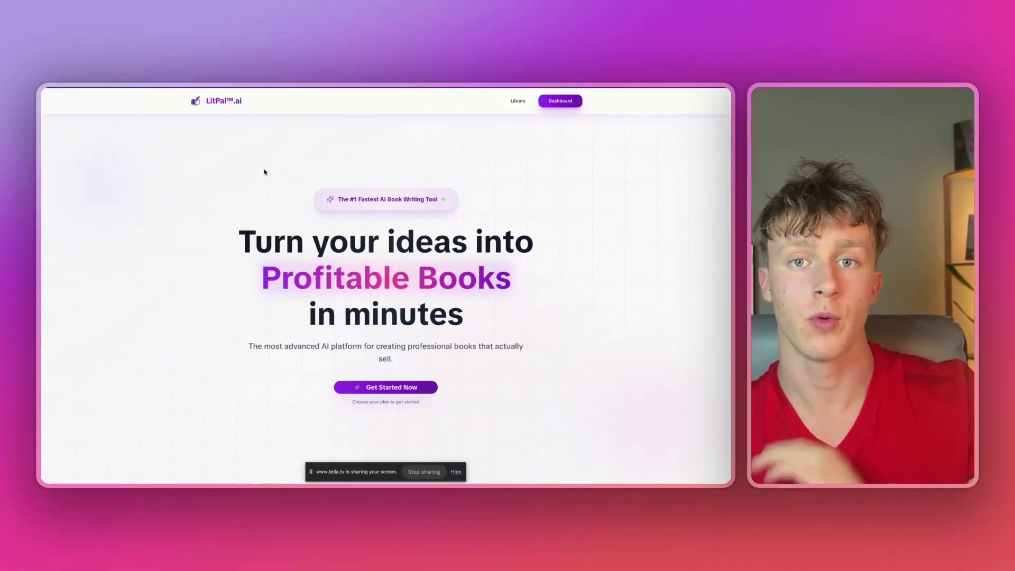
Step: Scroll down the LitPal.ai homepage toward the pricing plans
{"action": "scroll", "coordinate": [317, 248], "scroll_direction": "down", "scroll_amount": 10}
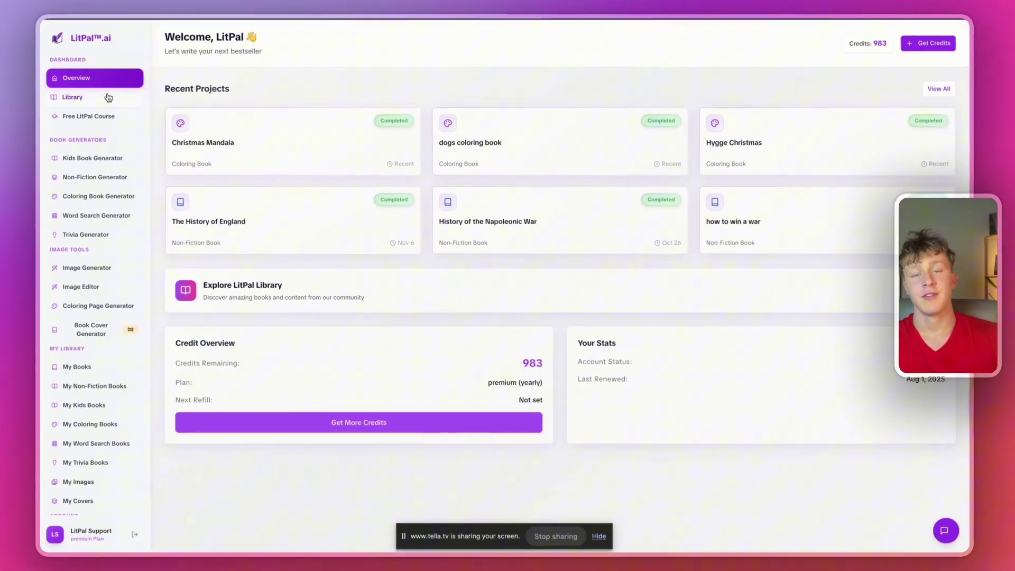
Step: Open the Coloring Book Generator and enter Christmas as the book title and description
{"action": "left_click", "coordinate": [105, 195]}
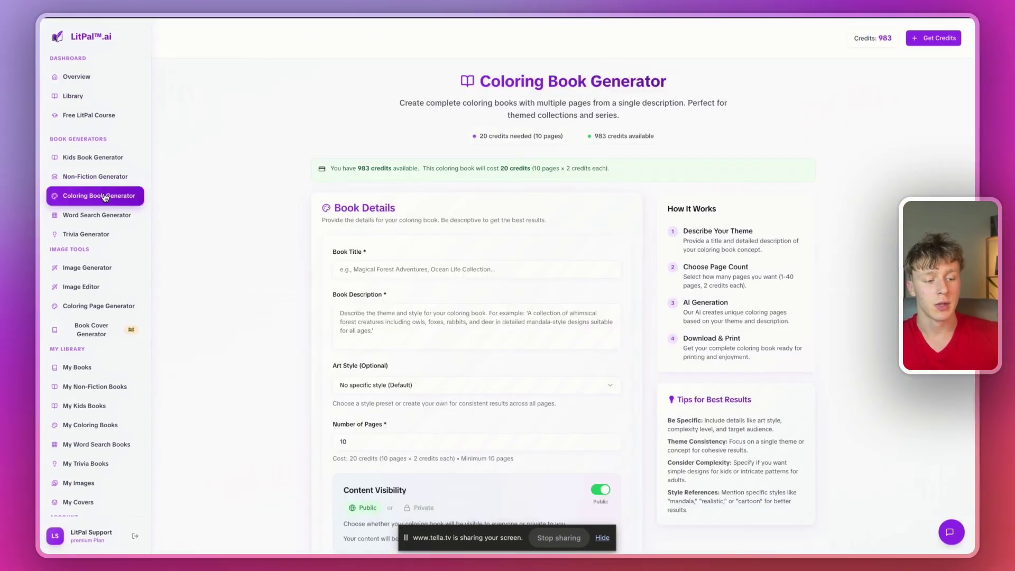
{"action": "scroll", "coordinate": [179, 215], "scroll_direction": "down", "scroll_amount": 2}
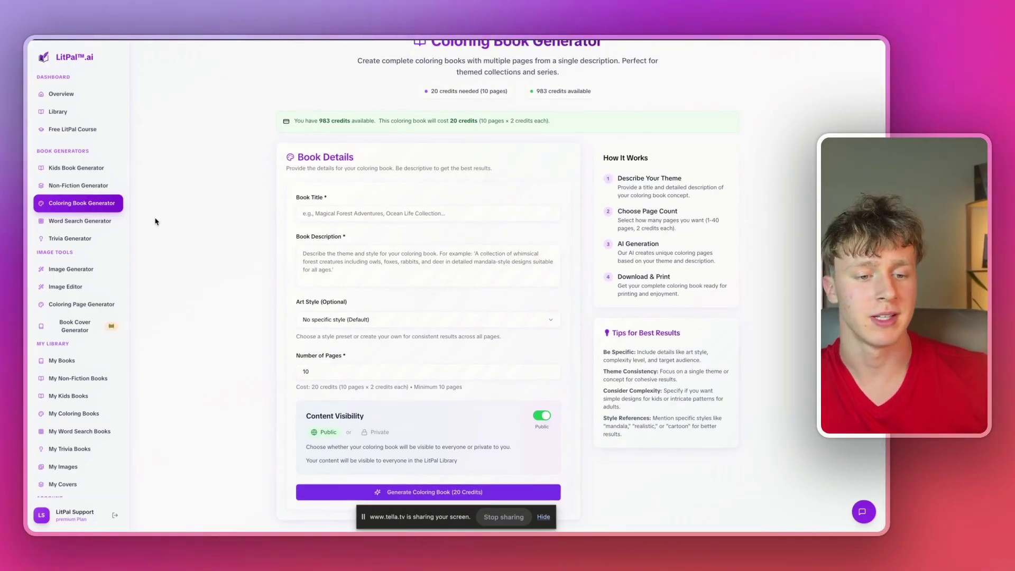
{"action": "left_click", "coordinate": [333, 319]}
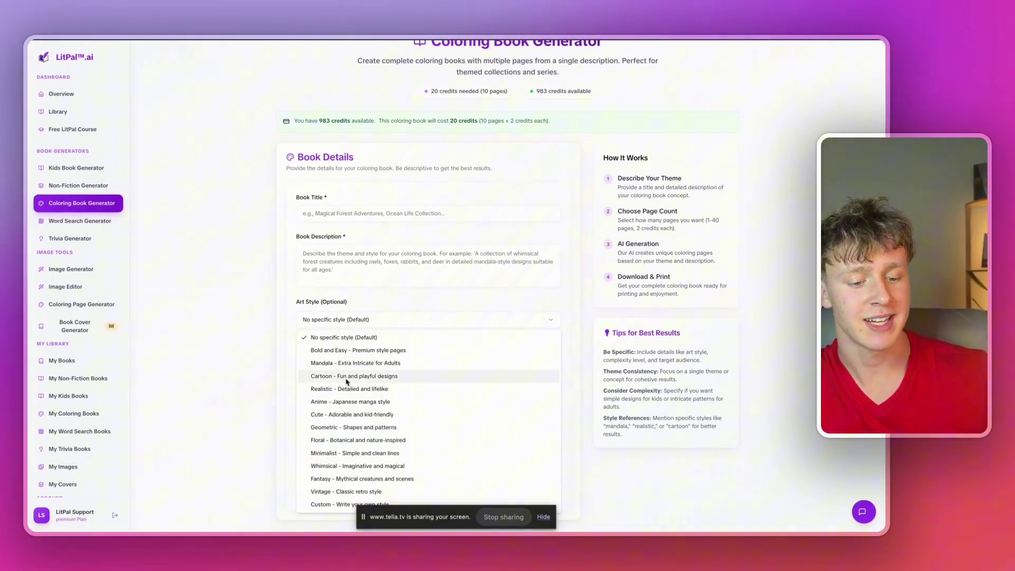
{"action": "left_click", "coordinate": [318, 215]}
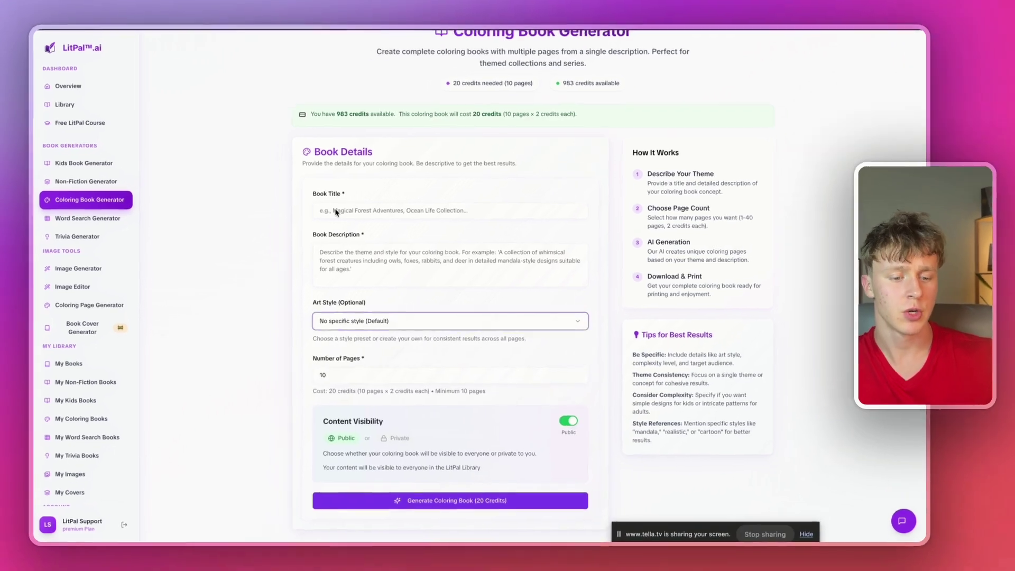
{"action": "left_click", "coordinate": [335, 211]}
{"action": "type", "text": "Christmas"}
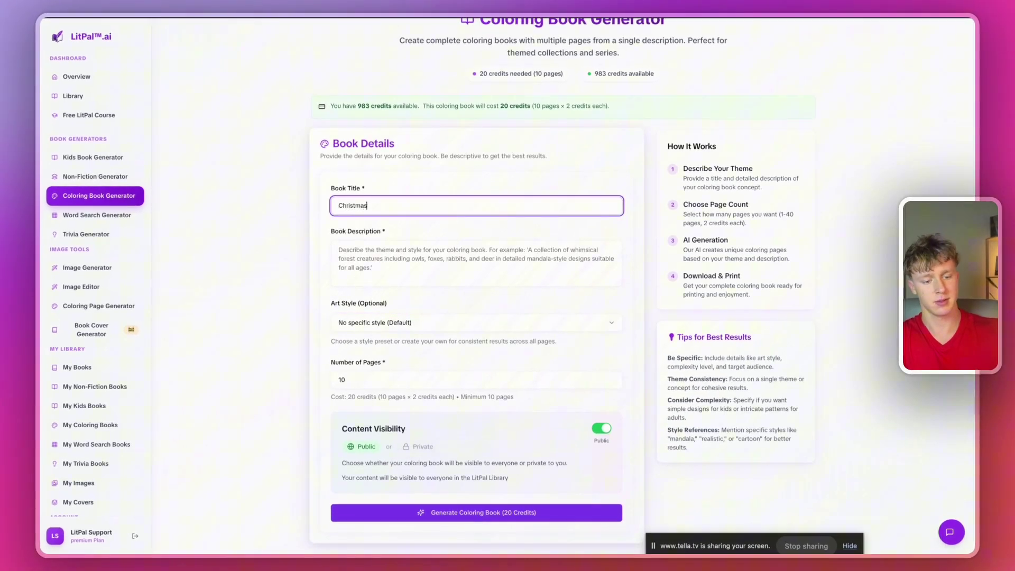
{"action": "left_click", "coordinate": [383, 249]}
{"action": "type", "text": "Christmas"}
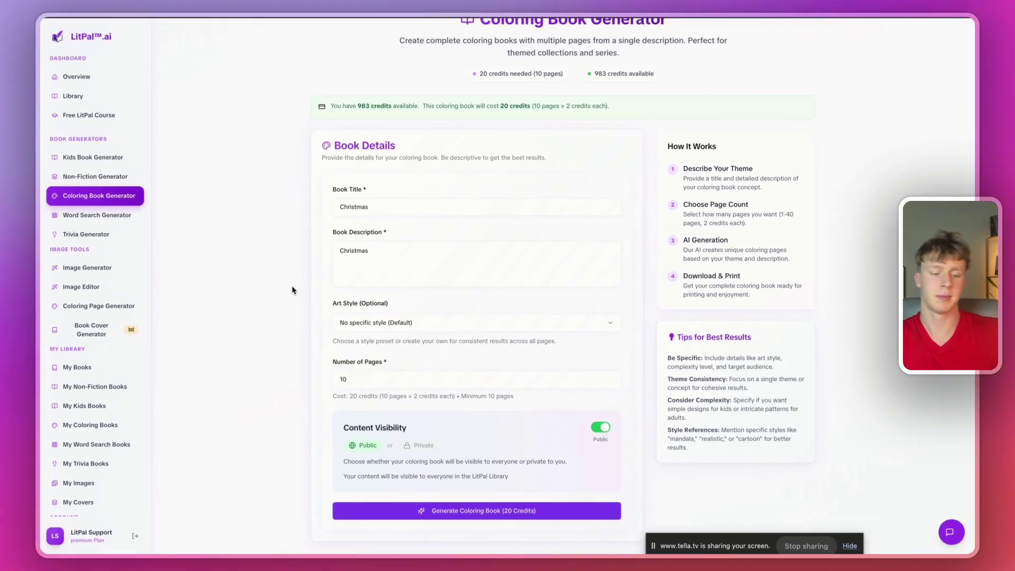
Step: Choose the Bold and Easy art style, set 40 pages, and start generating the book
{"action": "left_click", "coordinate": [356, 325]}
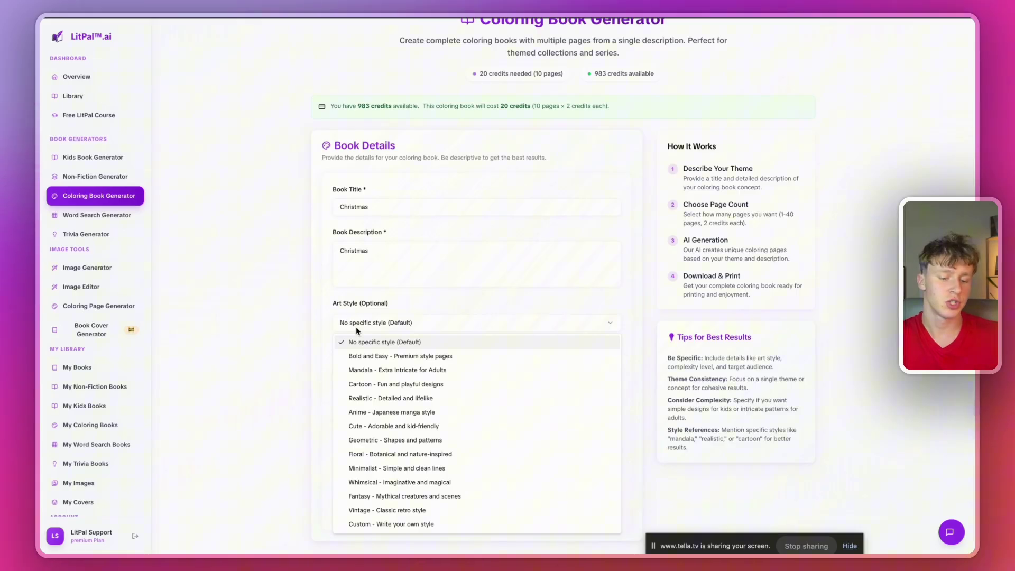
{"action": "left_click", "coordinate": [356, 357]}
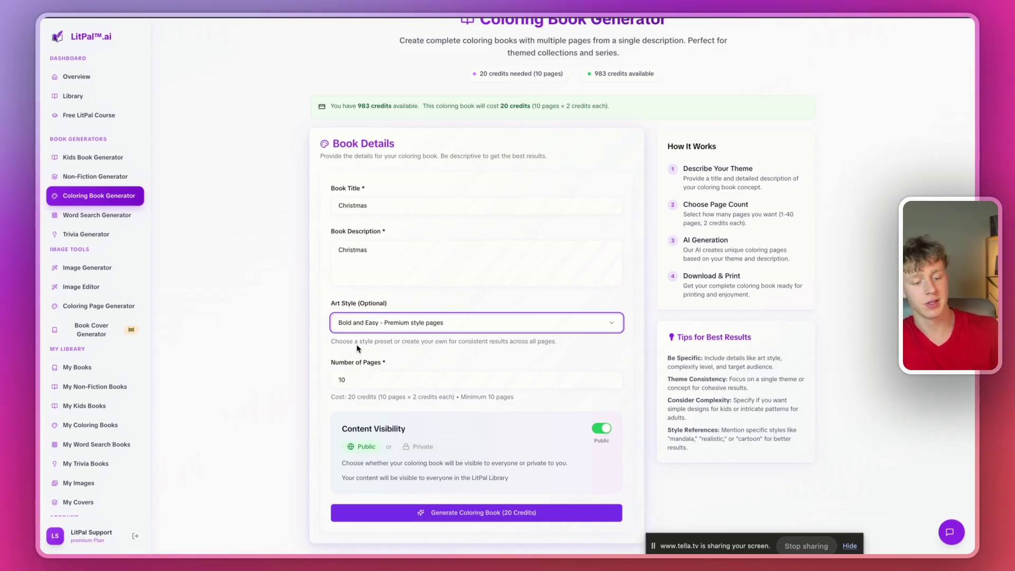
{"action": "left_click", "coordinate": [612, 378]}
{"action": "left_click", "coordinate": [612, 377]}
{"action": "left_click", "coordinate": [611, 378]}
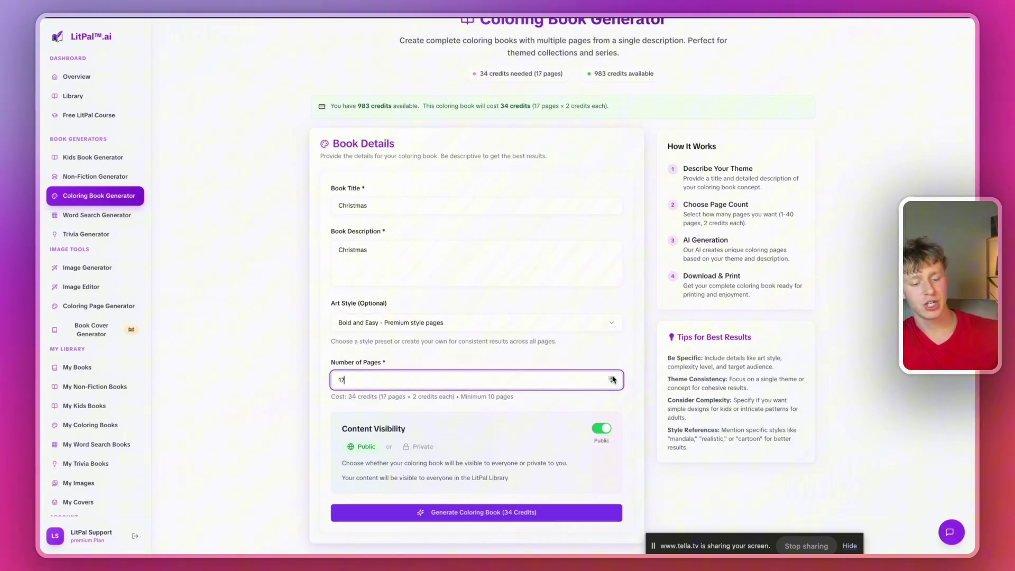
{"action": "left_click", "coordinate": [612, 379]}
{"action": "left_click", "coordinate": [428, 418]}
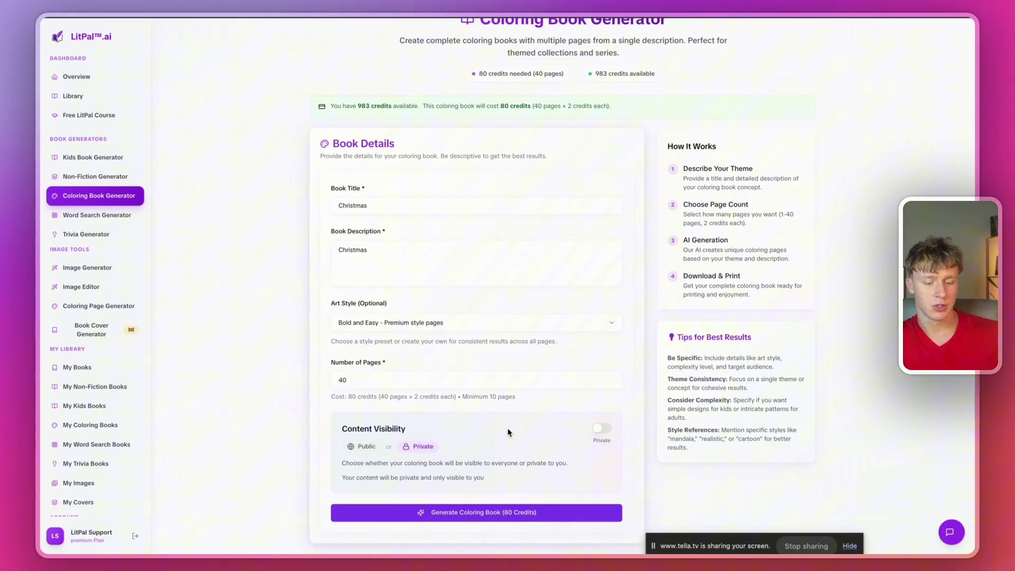
{"action": "left_click", "coordinate": [445, 513]}
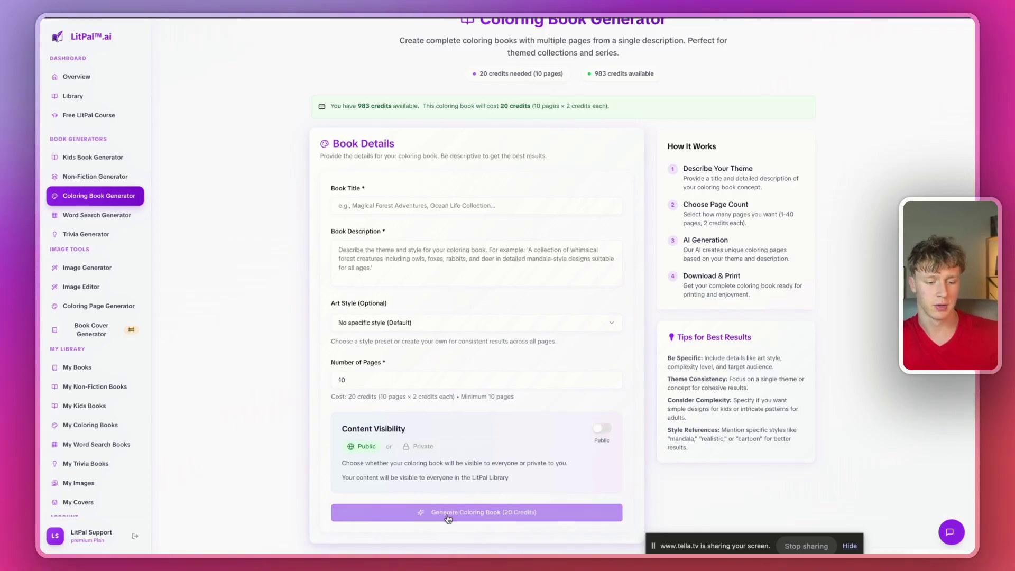
Step: Generate a private 26-page Mandala-style book titled and described as Christmas
{"action": "left_click", "coordinate": [363, 206]}
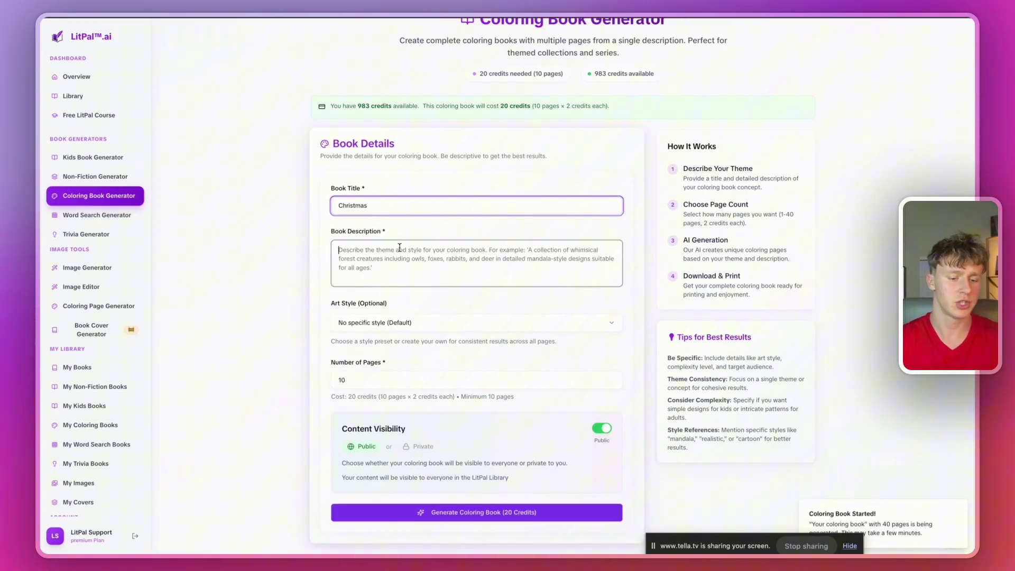
{"action": "left_click", "coordinate": [400, 247]}
{"action": "type", "text": "Christmas"}
{"action": "left_click", "coordinate": [405, 322]}
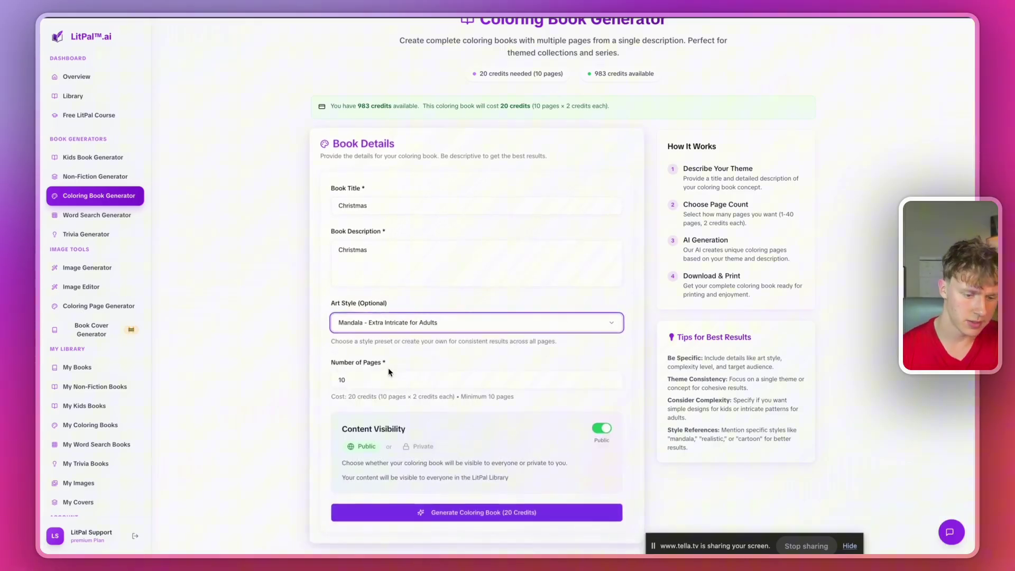
{"action": "left_click", "coordinate": [484, 375]}
{"action": "key", "text": "Up"}
{"action": "key", "text": "Up"}
{"action": "key", "text": "Up"}
{"action": "key", "text": "Up"}
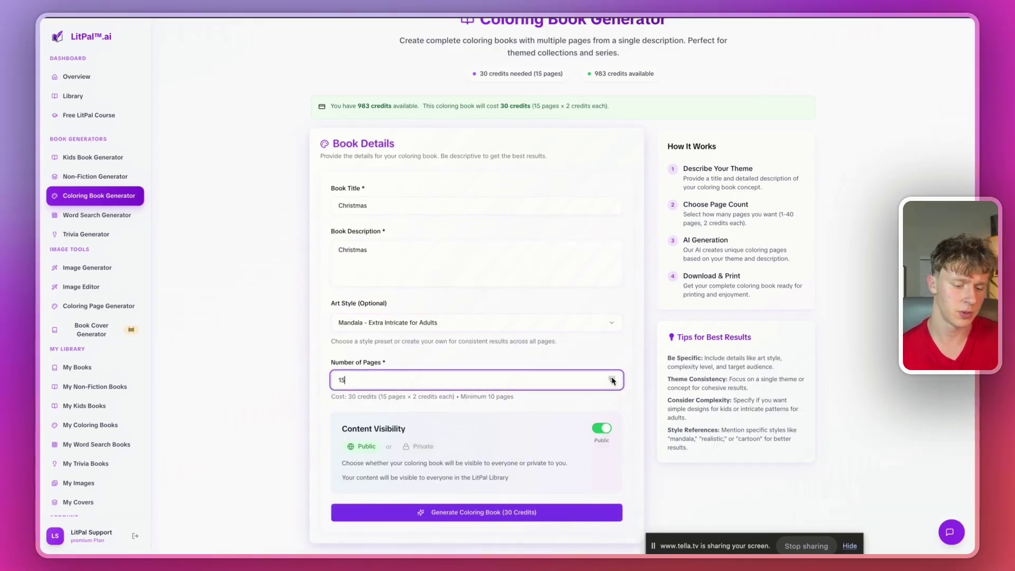
{"action": "key", "text": "Up"}
{"action": "key", "text": "Up"}
{"action": "key", "text": "Up"}
{"action": "key", "text": "Up"}
{"action": "key", "text": "Up"}
{"action": "key", "text": "Up"}
{"action": "key", "text": "Up"}
{"action": "key", "text": "Up"}
{"action": "key", "text": "Up"}
{"action": "key", "text": "Up"}
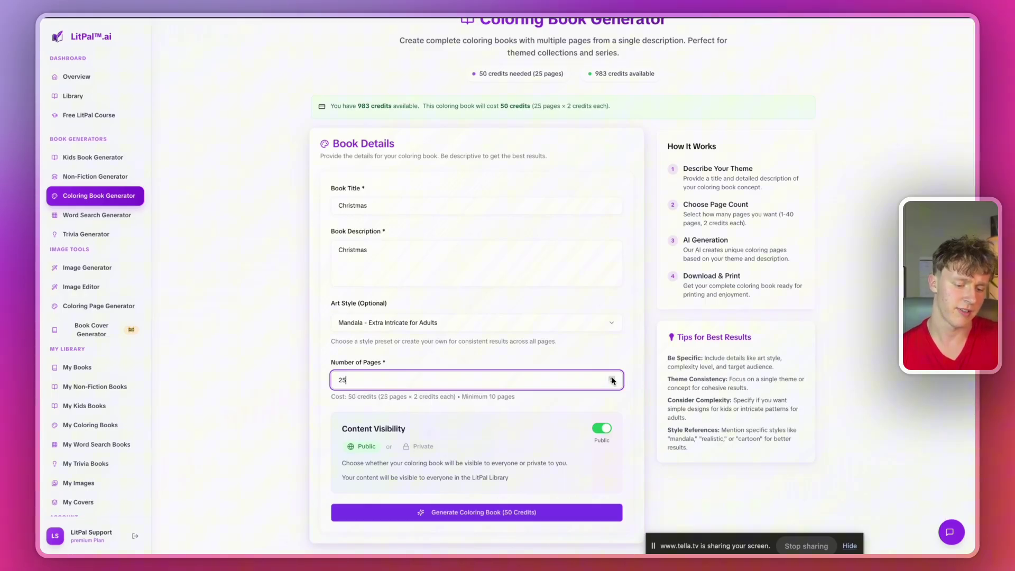
{"action": "left_click", "coordinate": [597, 431]}
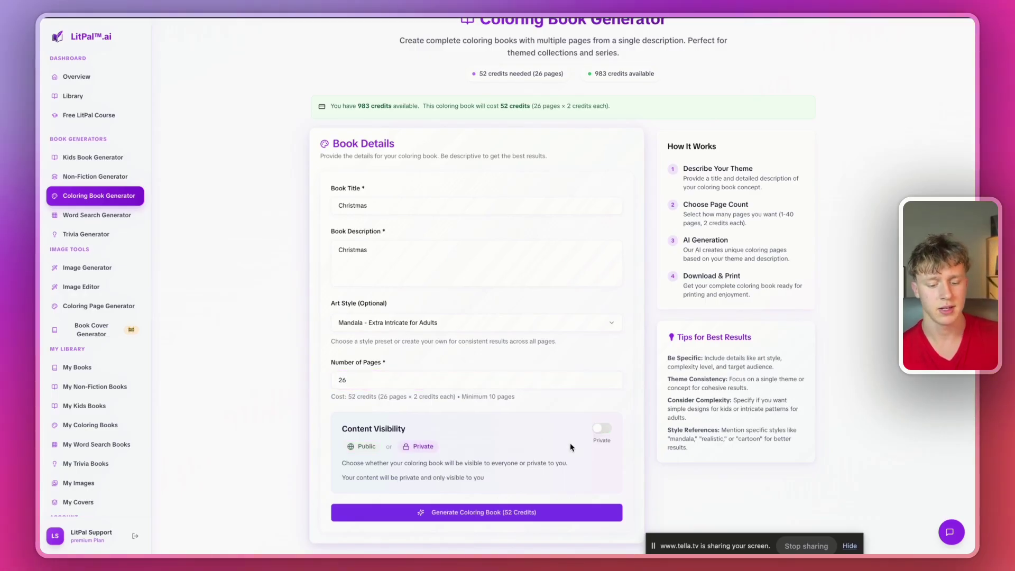
{"action": "left_click", "coordinate": [540, 515]}
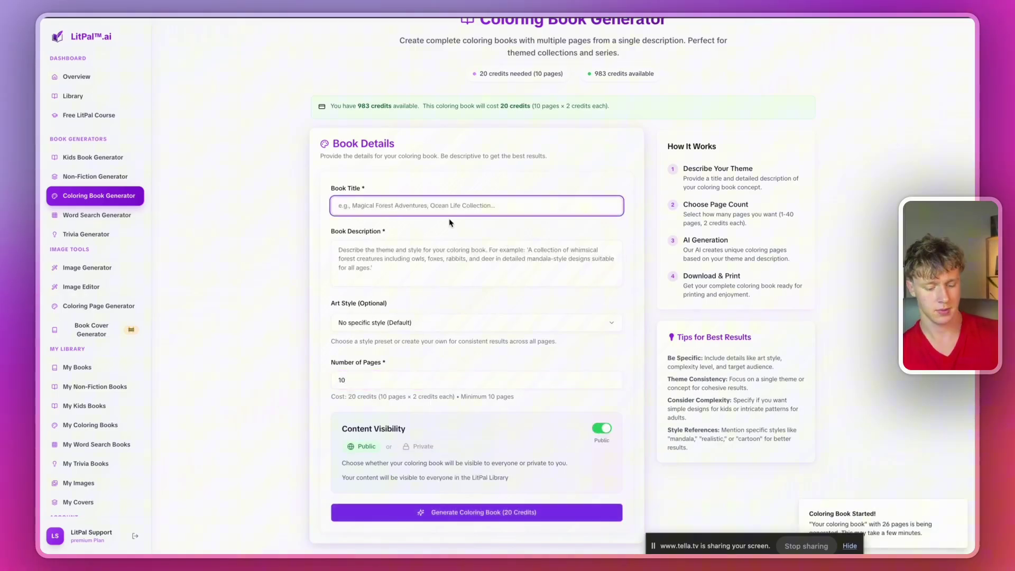
Step: Generate a private 27-page Christmas book in the 'Realistic - Detailed and lifelike' style
{"action": "left_click", "coordinate": [421, 319]}
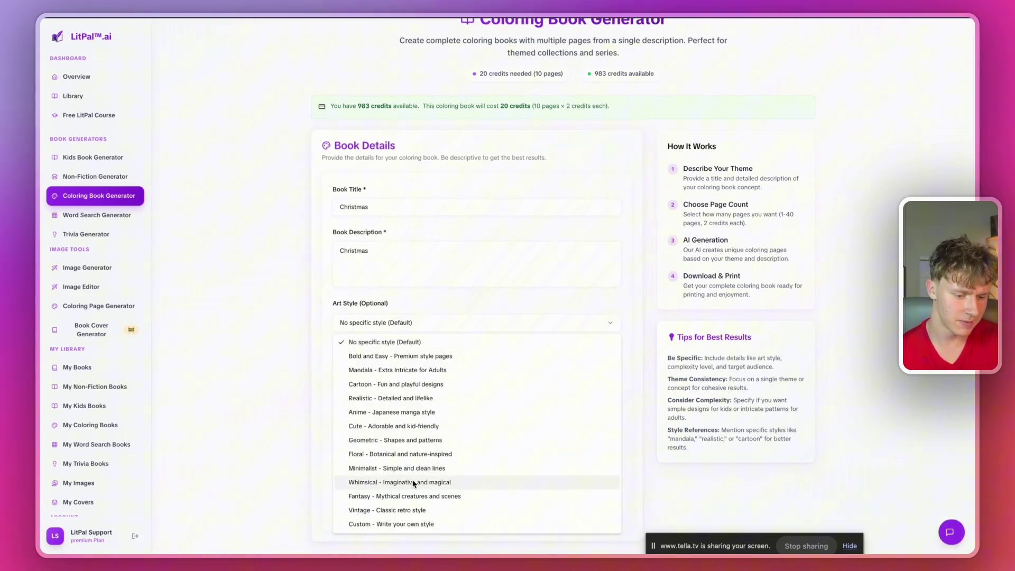
{"action": "left_click", "coordinate": [404, 397]}
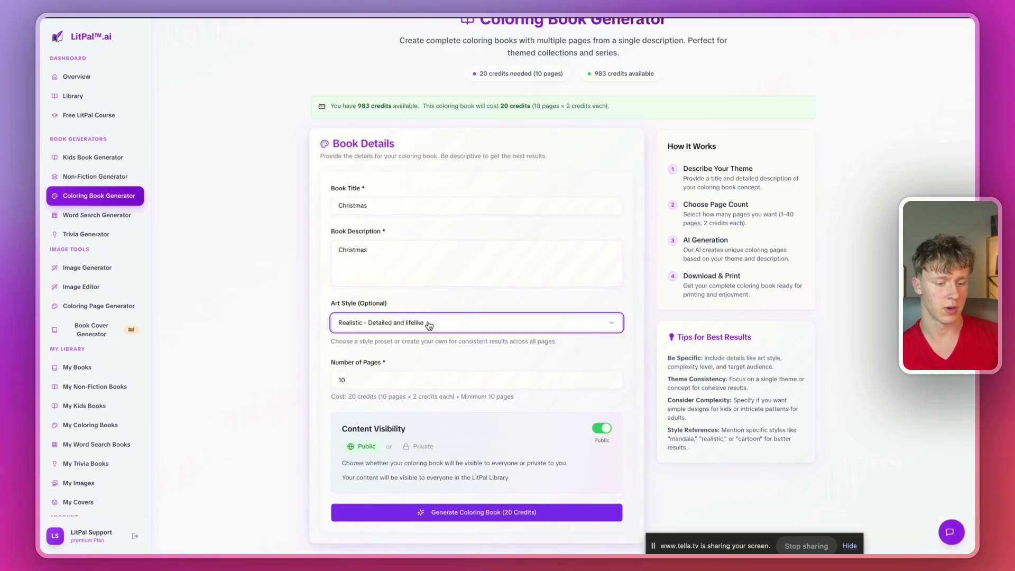
{"action": "left_click", "coordinate": [595, 352]}
{"action": "left_click", "coordinate": [610, 378]}
{"action": "left_click", "coordinate": [611, 378]}
{"action": "left_click", "coordinate": [610, 378]}
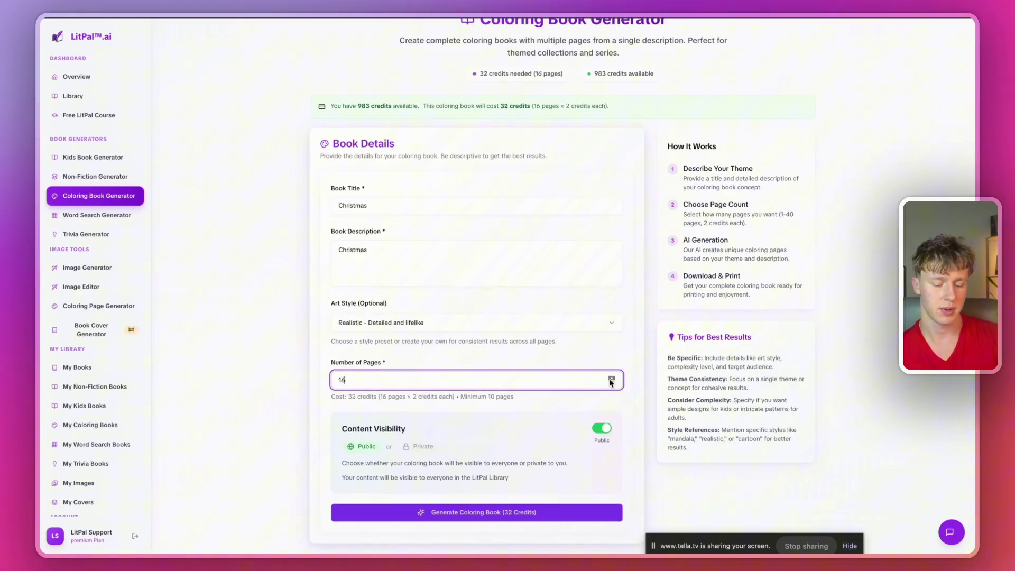
{"action": "left_click", "coordinate": [610, 379]}
{"action": "left_click", "coordinate": [601, 428]}
{"action": "left_click", "coordinate": [573, 512]}
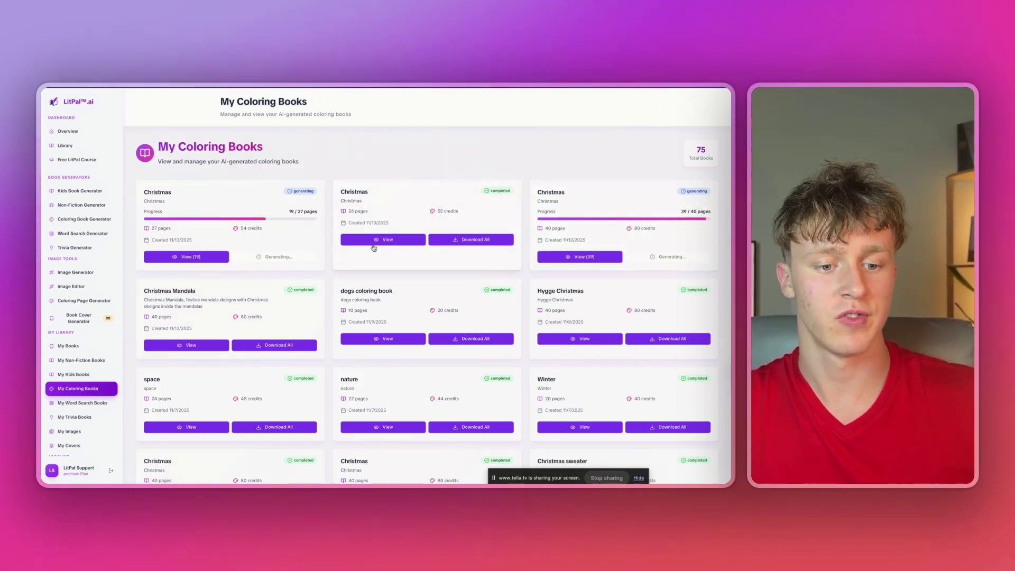
Step: Open the completed 26-page Christmas book in the page viewer
{"action": "left_click", "coordinate": [378, 238]}
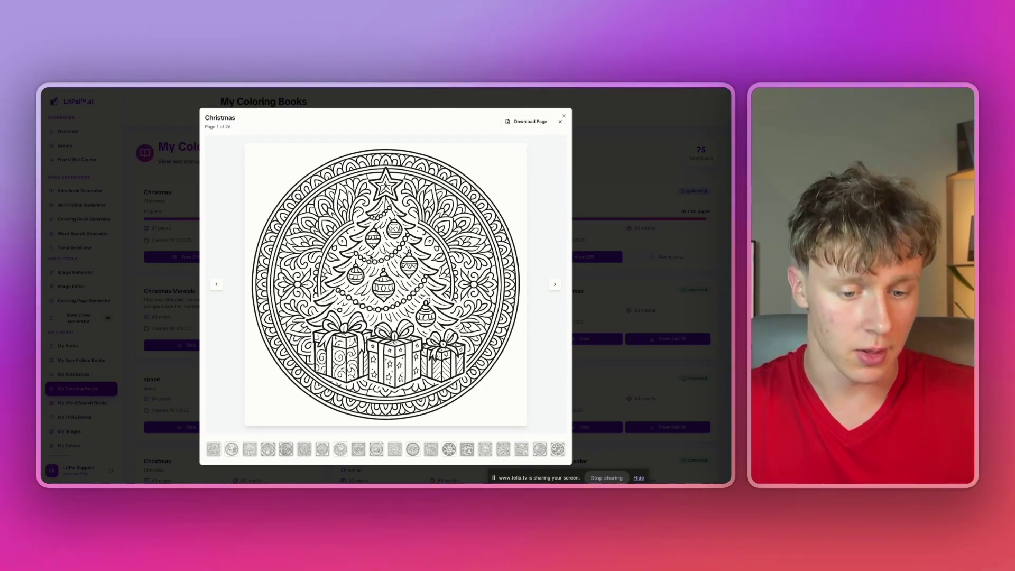
Step: Step through the mandala pages past the candles and cat with gifts to the gingerbread cookies on page 22
{"action": "left_click", "coordinate": [554, 286]}
{"action": "left_click", "coordinate": [554, 286]}
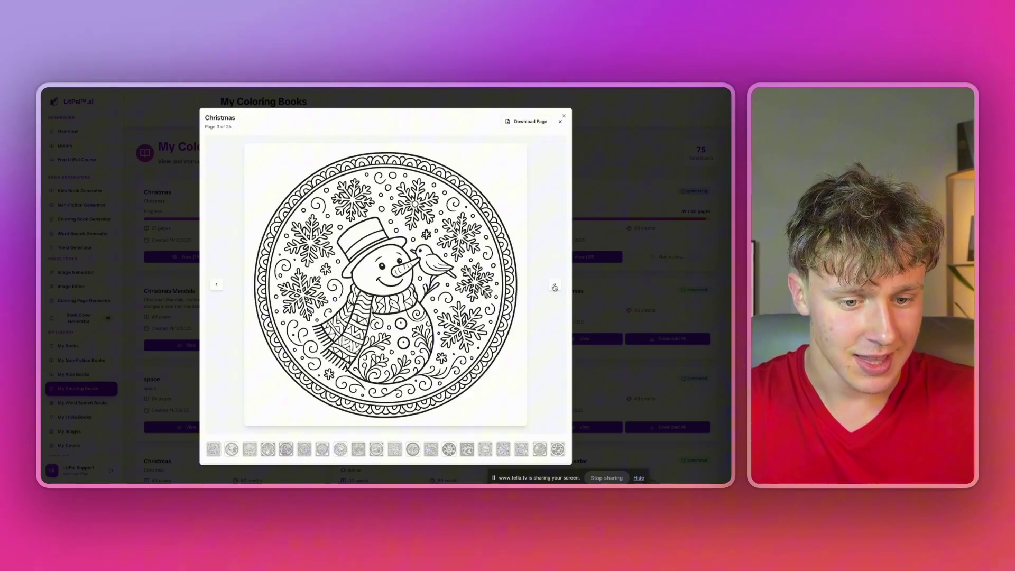
{"action": "left_click", "coordinate": [555, 286]}
{"action": "left_click", "coordinate": [554, 286]}
{"action": "left_click", "coordinate": [554, 286]}
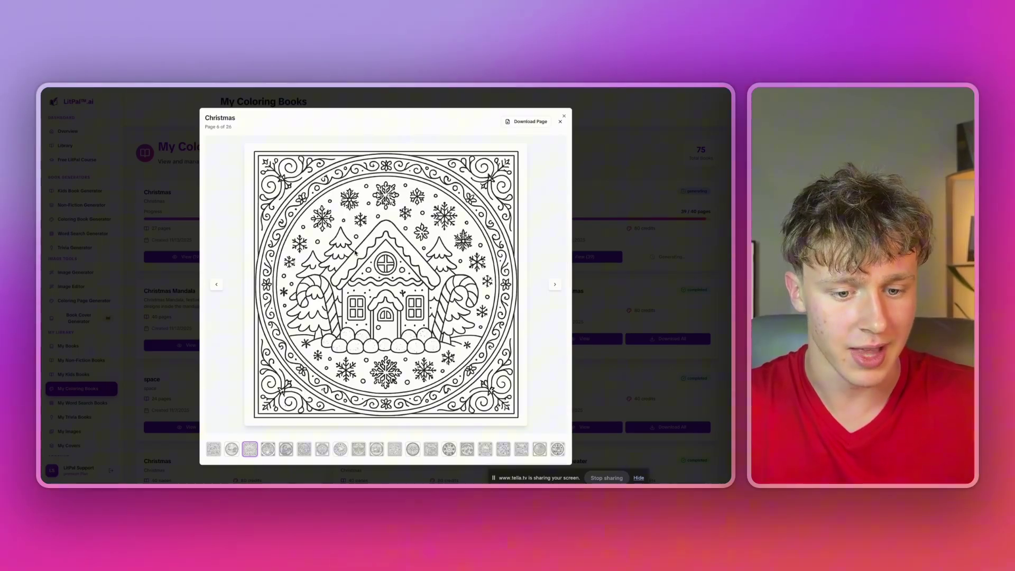
{"action": "key", "text": "Right"}
{"action": "key", "text": "Right"}
{"action": "key", "text": "Right"}
{"action": "key", "text": "Right"}
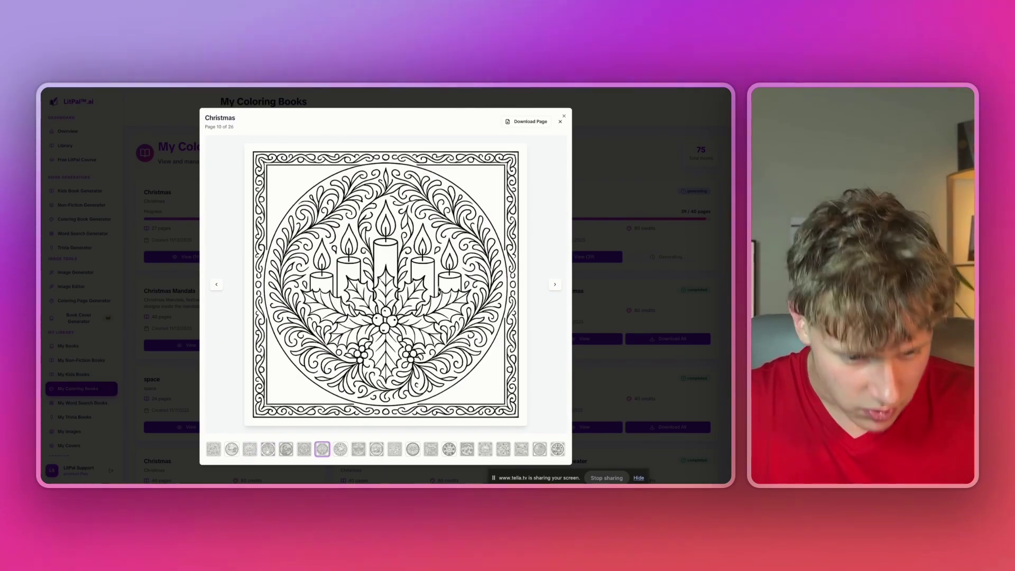
{"action": "left_click", "coordinate": [550, 288]}
{"action": "left_click", "coordinate": [554, 284]}
{"action": "left_click", "coordinate": [554, 284]}
{"action": "left_click", "coordinate": [554, 284]}
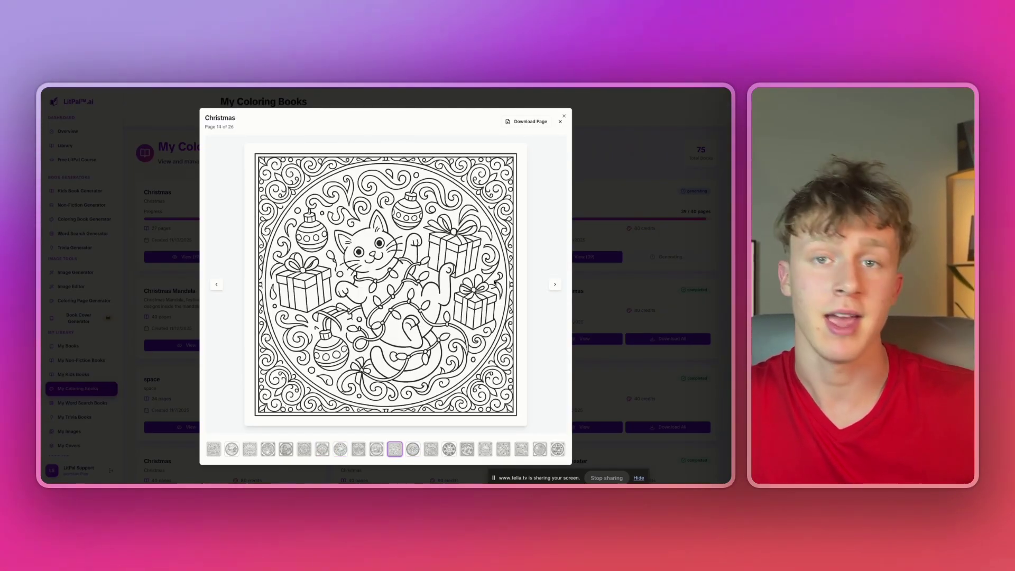
{"action": "left_click", "coordinate": [555, 284]}
{"action": "left_click", "coordinate": [555, 284]}
{"action": "left_click", "coordinate": [554, 285]}
{"action": "left_click", "coordinate": [555, 284]}
{"action": "left_click", "coordinate": [555, 285]}
{"action": "left_click", "coordinate": [554, 284]}
{"action": "left_click", "coordinate": [554, 284]}
{"action": "left_click", "coordinate": [554, 284]}
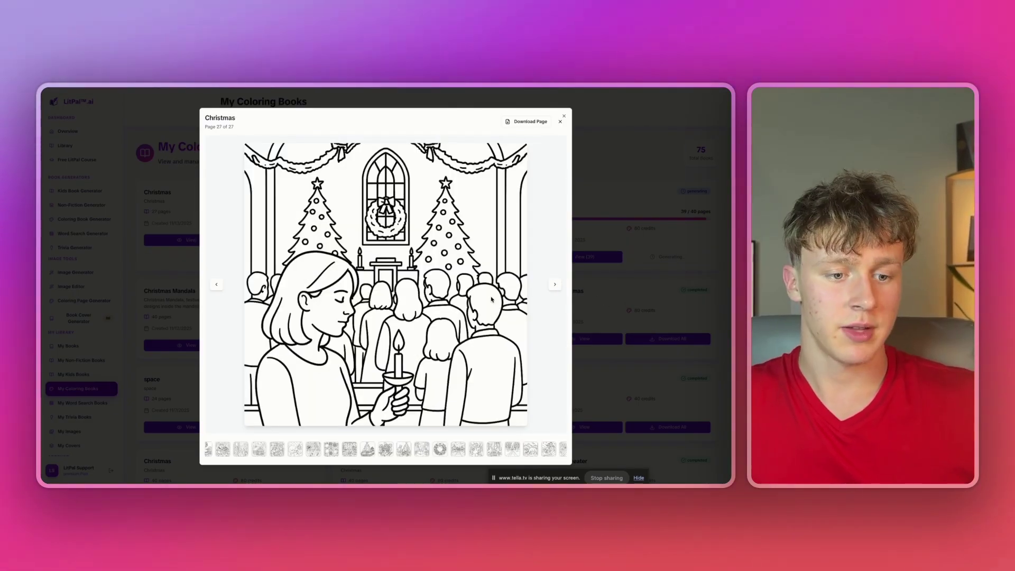
Step: Page through the 27-page book from its first page past the cookie baking and church pages, then close the viewer
{"action": "left_click", "coordinate": [554, 286]}
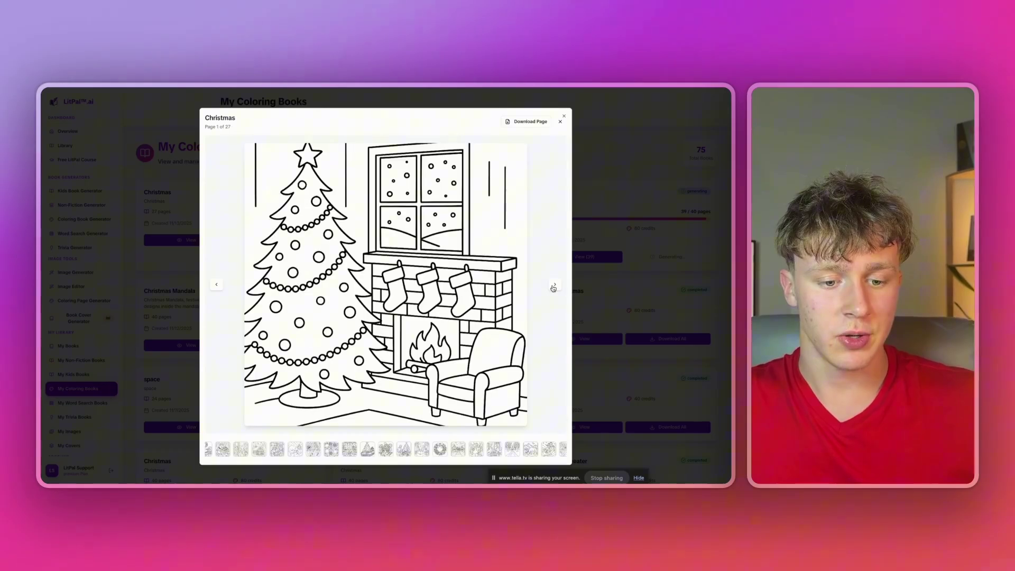
{"action": "left_click", "coordinate": [553, 287]}
{"action": "left_click", "coordinate": [553, 286]}
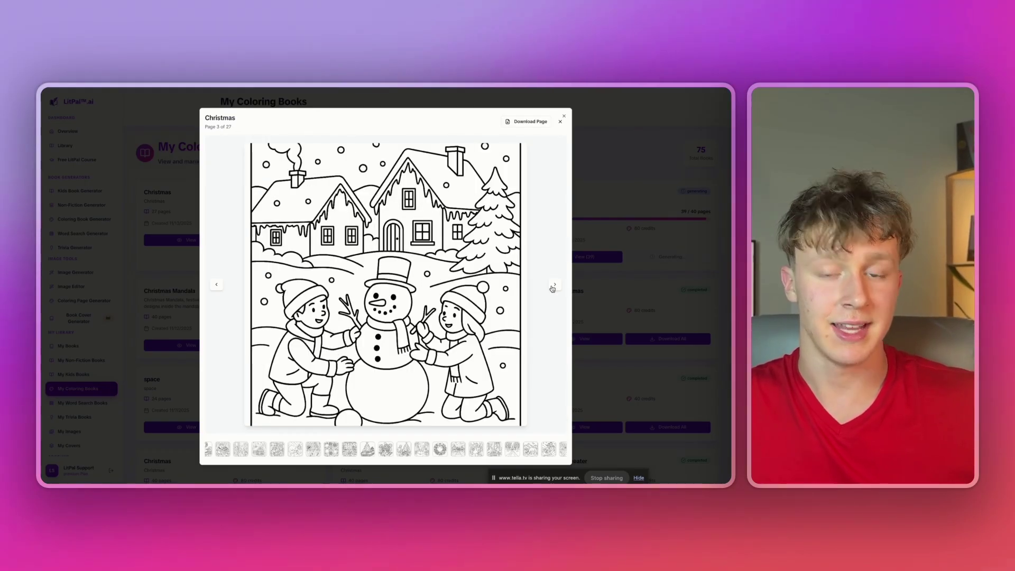
{"action": "left_click", "coordinate": [553, 286]}
{"action": "left_click", "coordinate": [554, 286]}
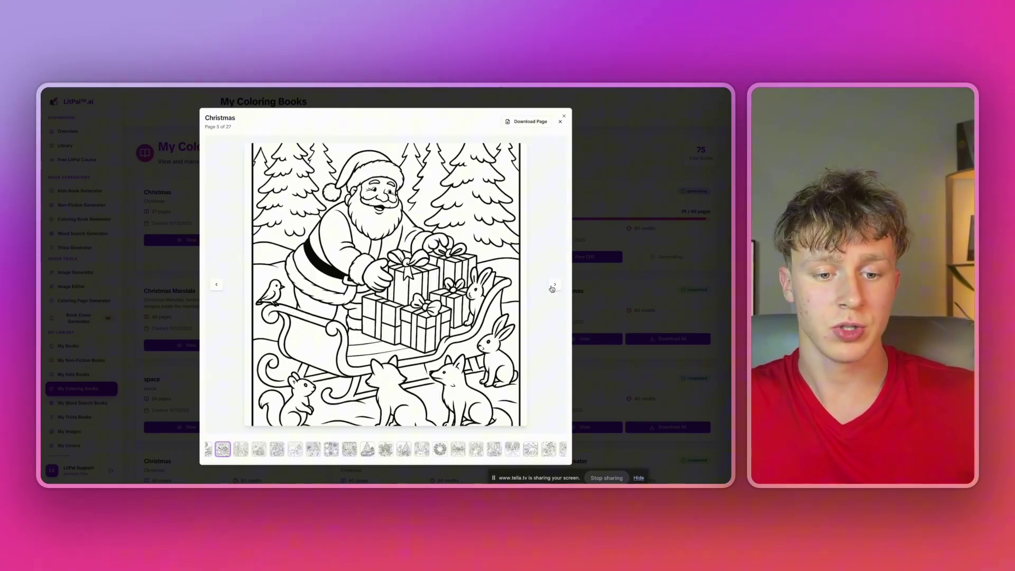
{"action": "left_click", "coordinate": [553, 286]}
{"action": "left_click", "coordinate": [553, 286]}
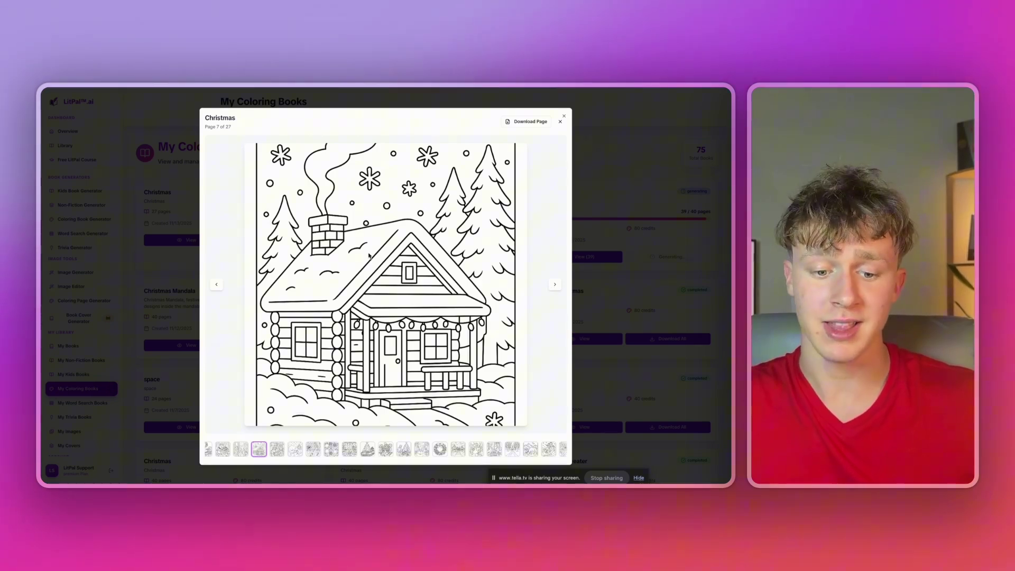
{"action": "left_click", "coordinate": [554, 286]}
{"action": "left_click", "coordinate": [555, 286]}
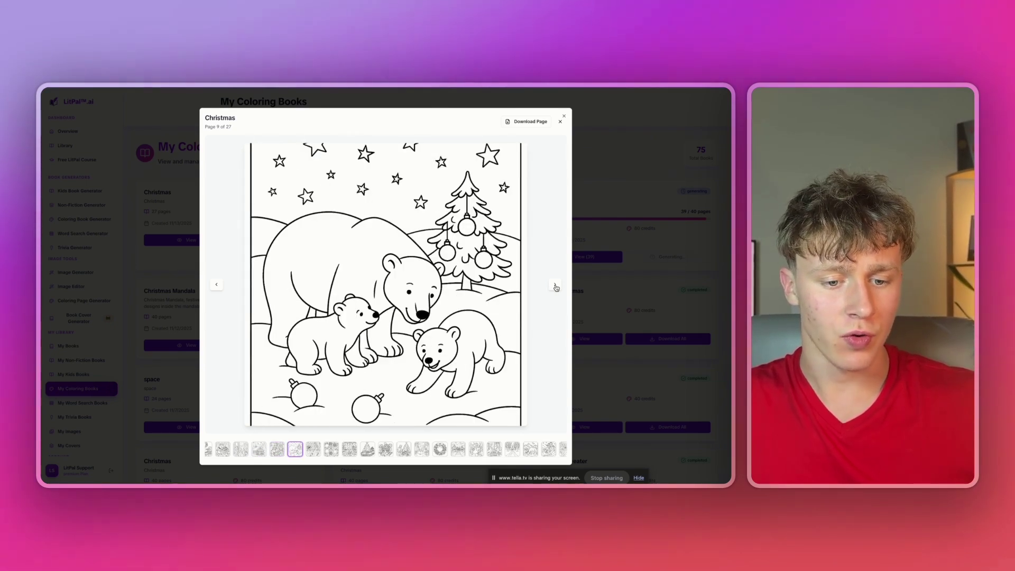
{"action": "left_click", "coordinate": [555, 286]}
{"action": "left_click", "coordinate": [554, 286]}
{"action": "left_click", "coordinate": [555, 286]}
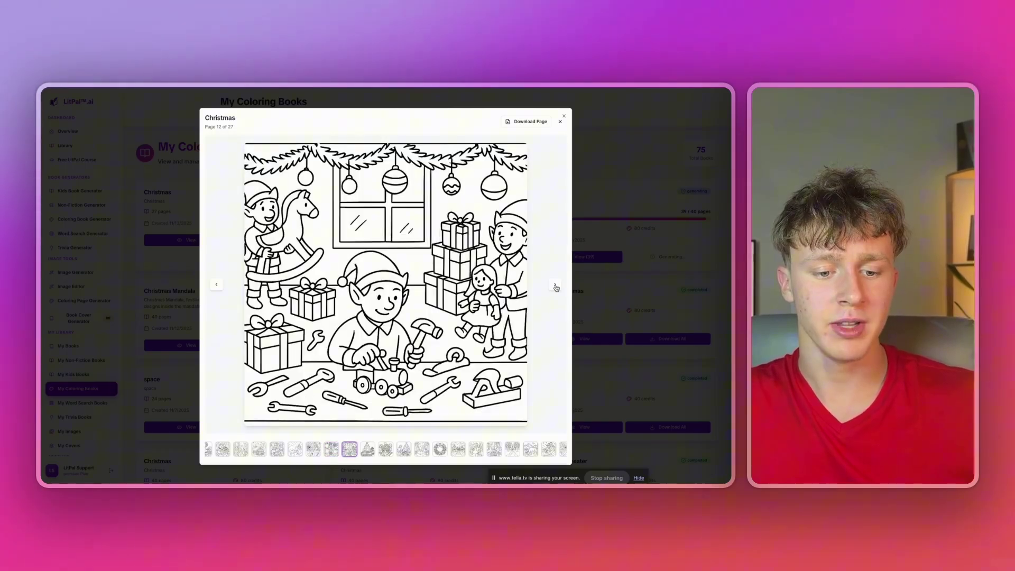
{"action": "left_click", "coordinate": [554, 286]}
{"action": "left_click", "coordinate": [554, 287]}
{"action": "left_click", "coordinate": [555, 286]}
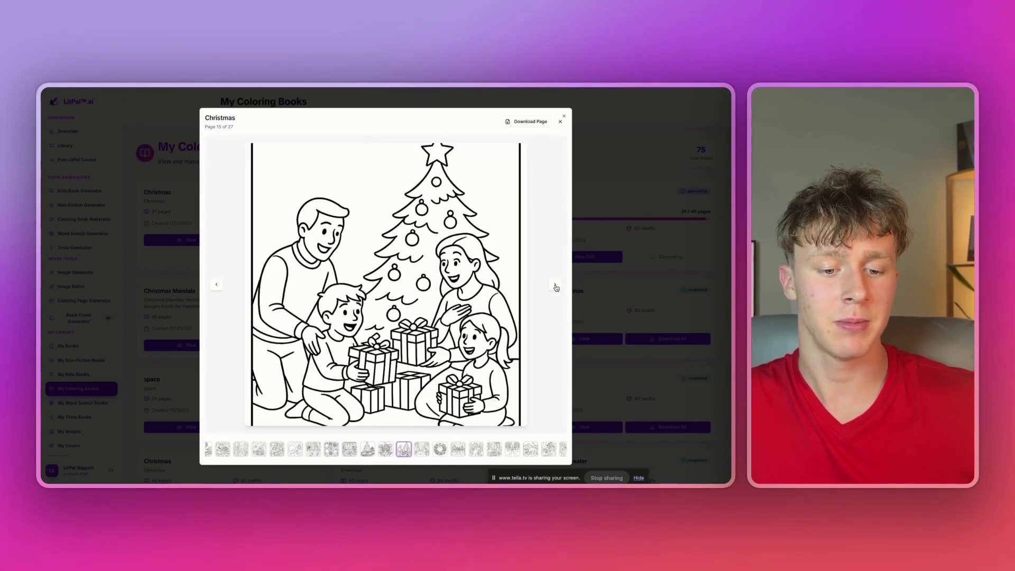
{"action": "left_click", "coordinate": [555, 286]}
{"action": "left_click", "coordinate": [555, 286]}
{"action": "left_click", "coordinate": [554, 287]}
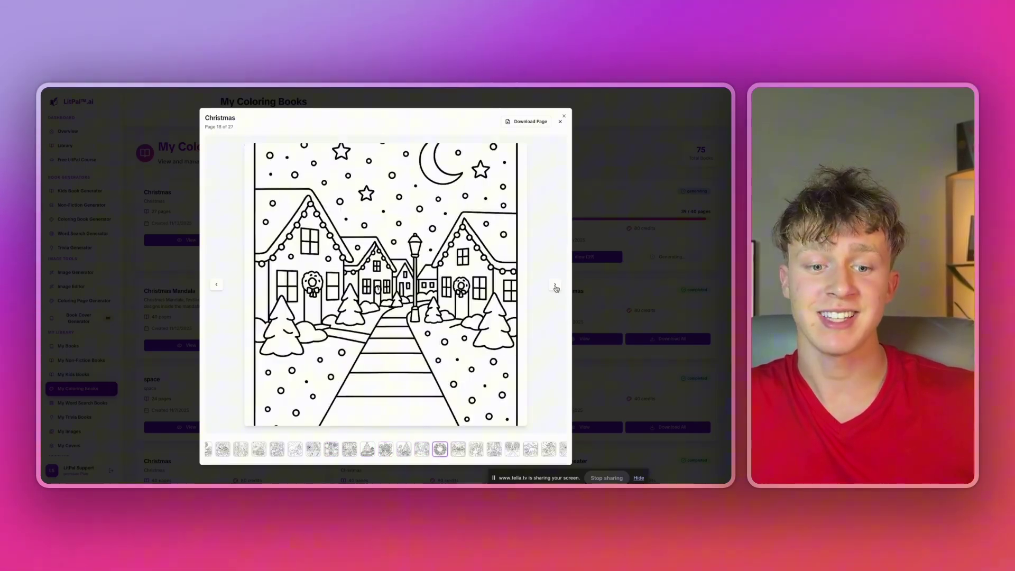
{"action": "left_click", "coordinate": [555, 287]}
{"action": "left_click", "coordinate": [555, 287]}
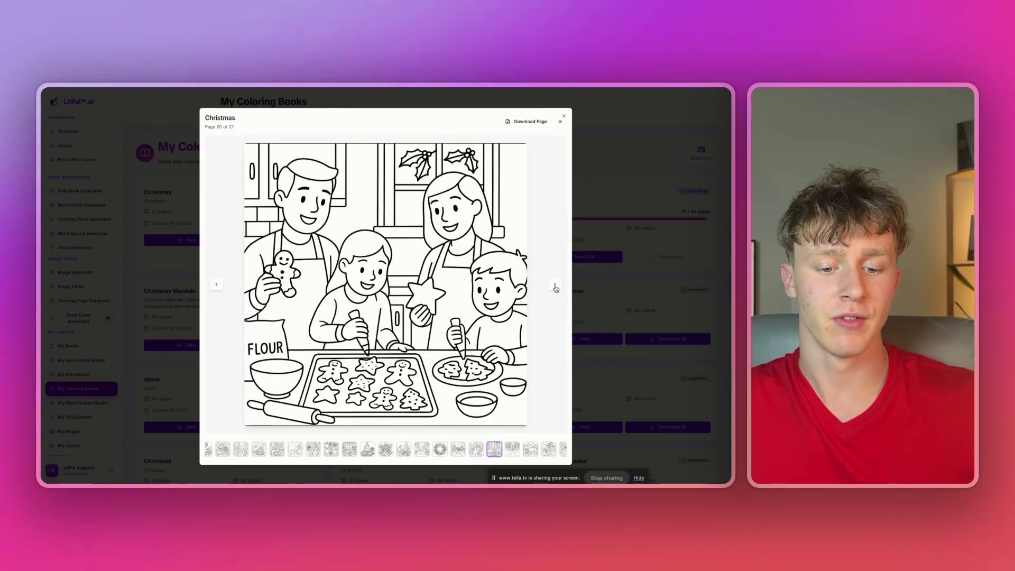
{"action": "left_click", "coordinate": [555, 284]}
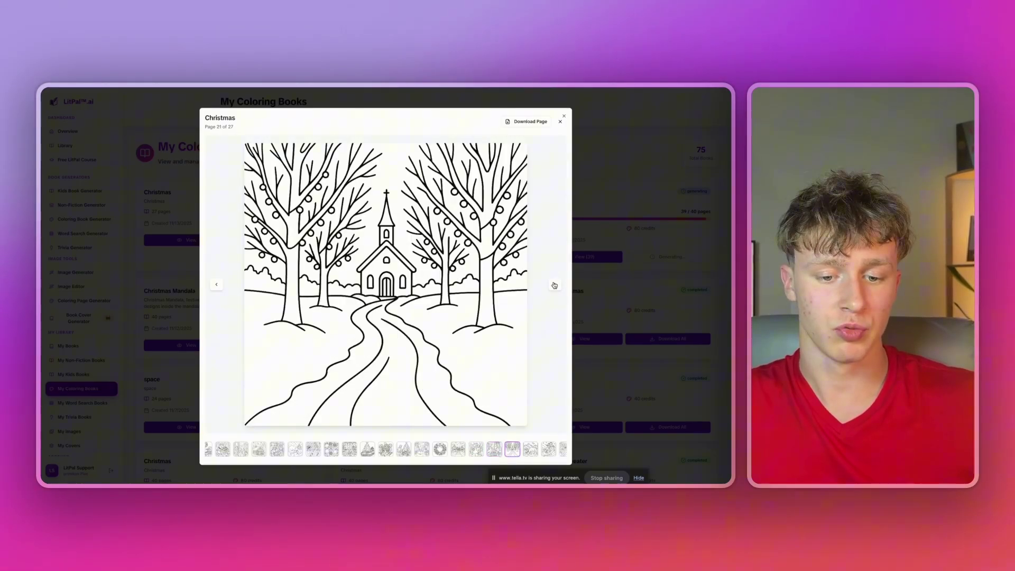
{"action": "left_click", "coordinate": [554, 284]}
{"action": "key", "text": "Escape"}
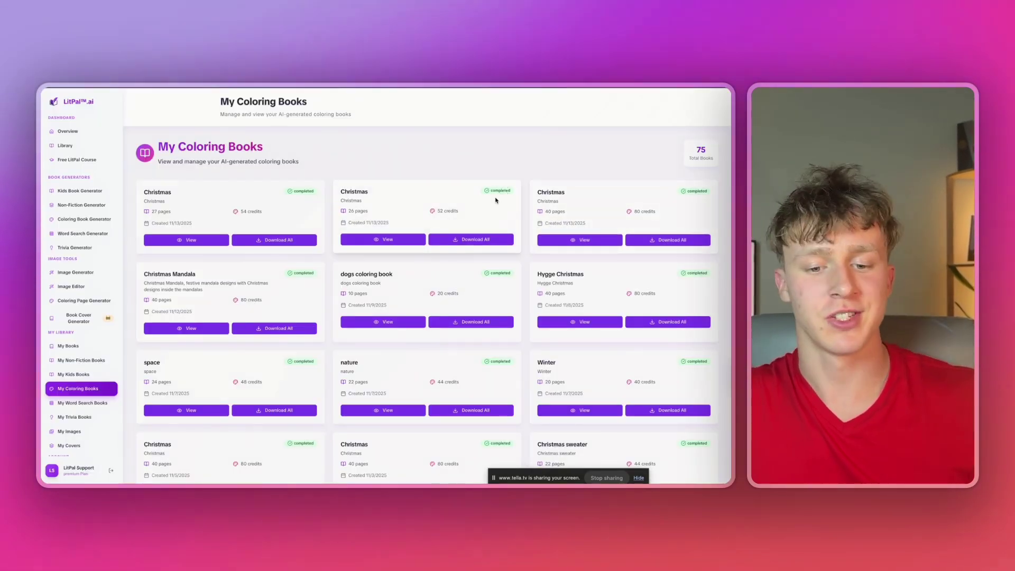
Step: Open the 40-page Christmas book and page through the snowman, reindeer, fireplace and gingerbread house pages
{"action": "left_click", "coordinate": [583, 244]}
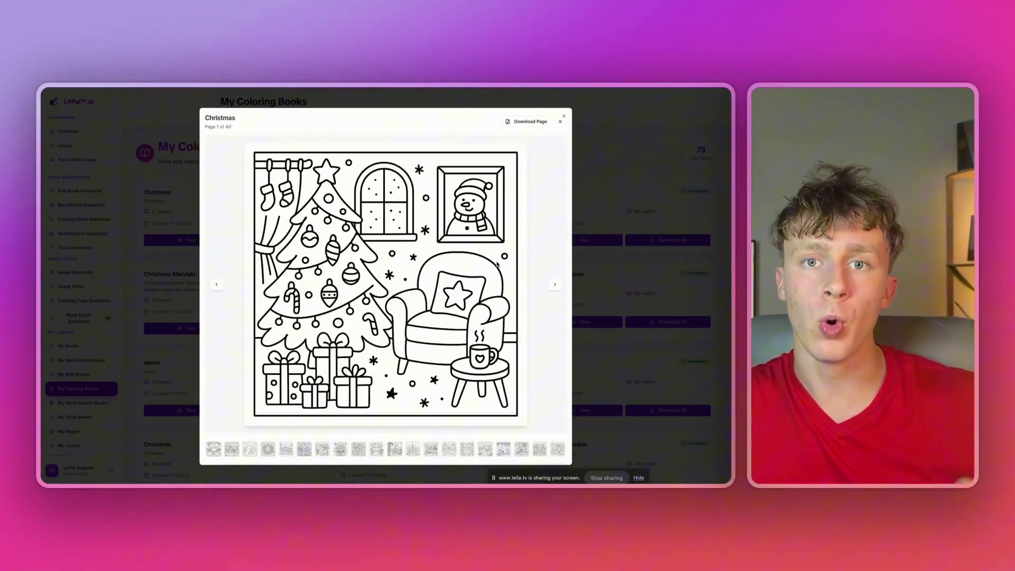
{"action": "left_click", "coordinate": [551, 284]}
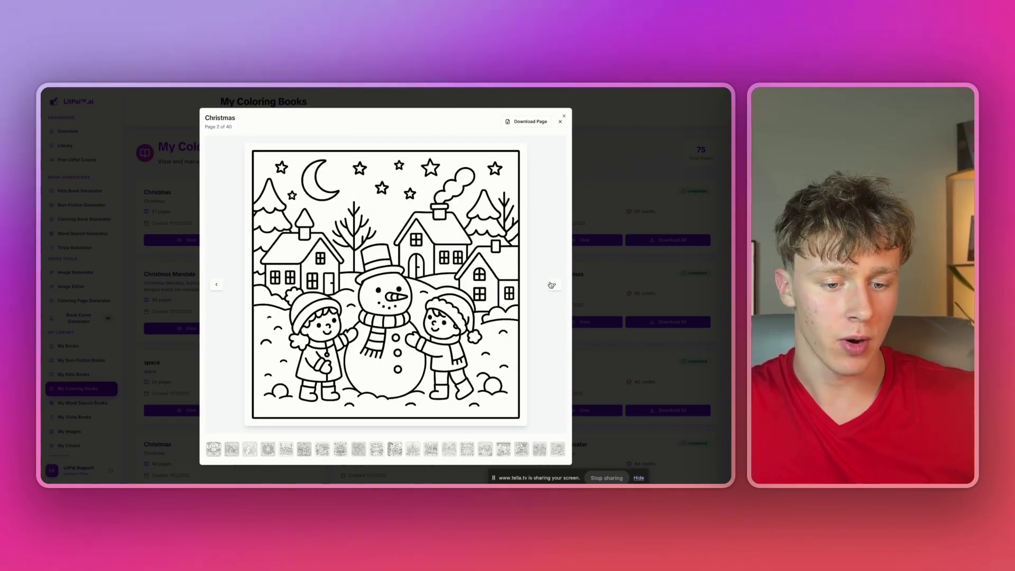
{"action": "left_click", "coordinate": [551, 285]}
{"action": "left_click", "coordinate": [551, 284]}
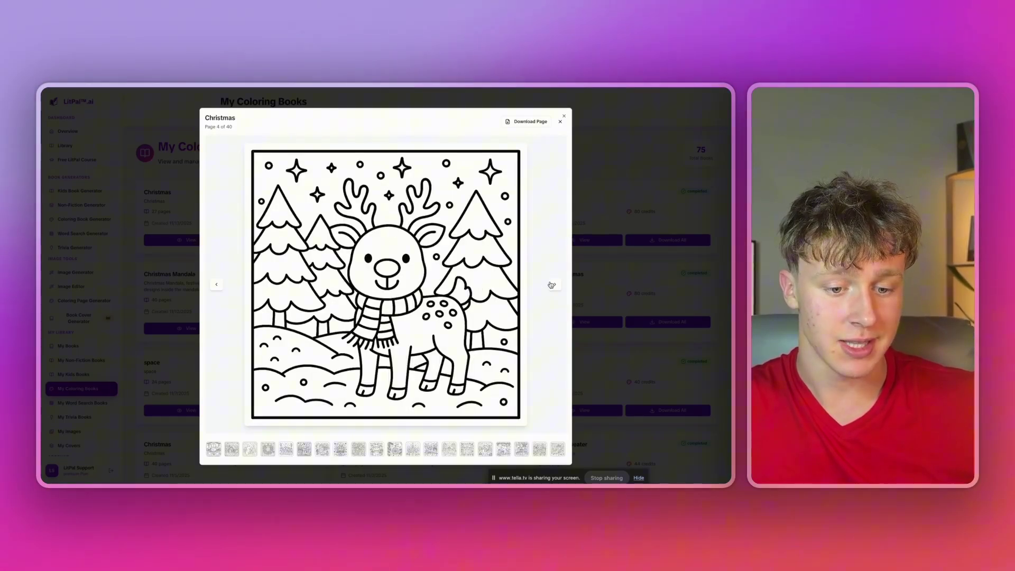
{"action": "left_click", "coordinate": [552, 285]}
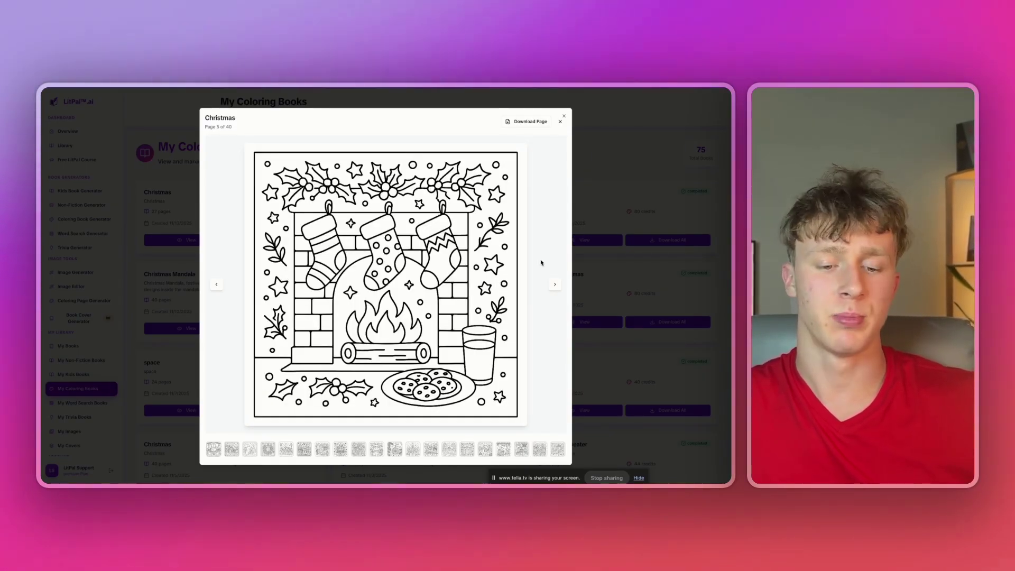
{"action": "left_click", "coordinate": [555, 285]}
{"action": "left_click", "coordinate": [555, 285]}
{"action": "left_click", "coordinate": [554, 285]}
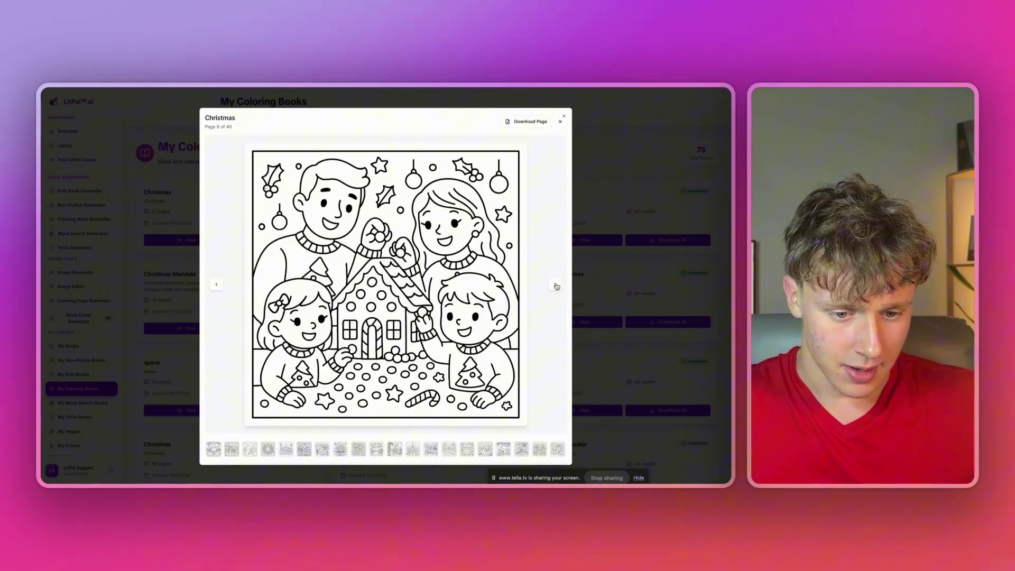
Step: Continue past the elves workshop, carolers and family reading pages, then show the art style presets
{"action": "left_click", "coordinate": [550, 287]}
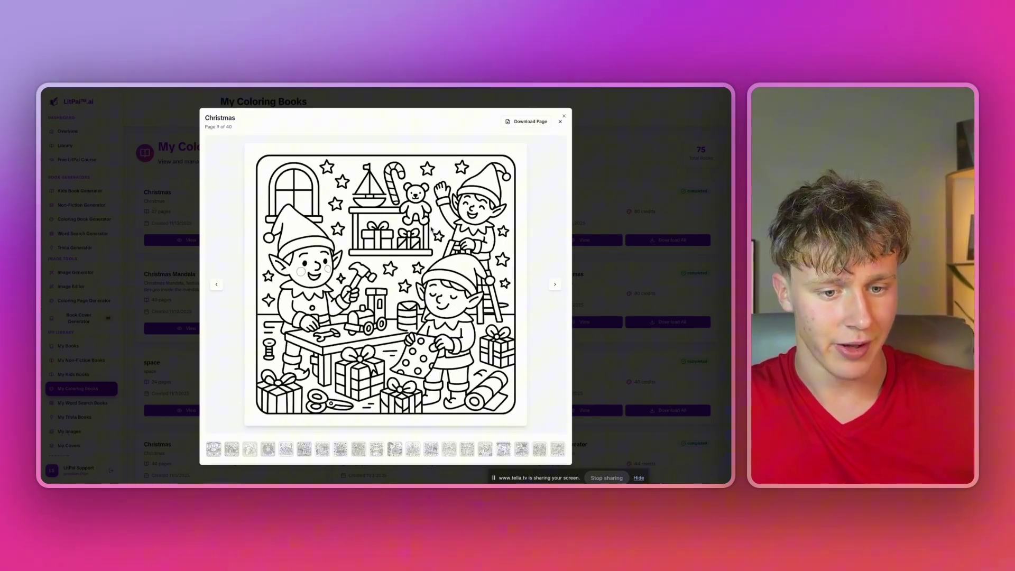
{"action": "left_click", "coordinate": [553, 285]}
{"action": "left_click", "coordinate": [553, 285]}
{"action": "left_click", "coordinate": [553, 284]}
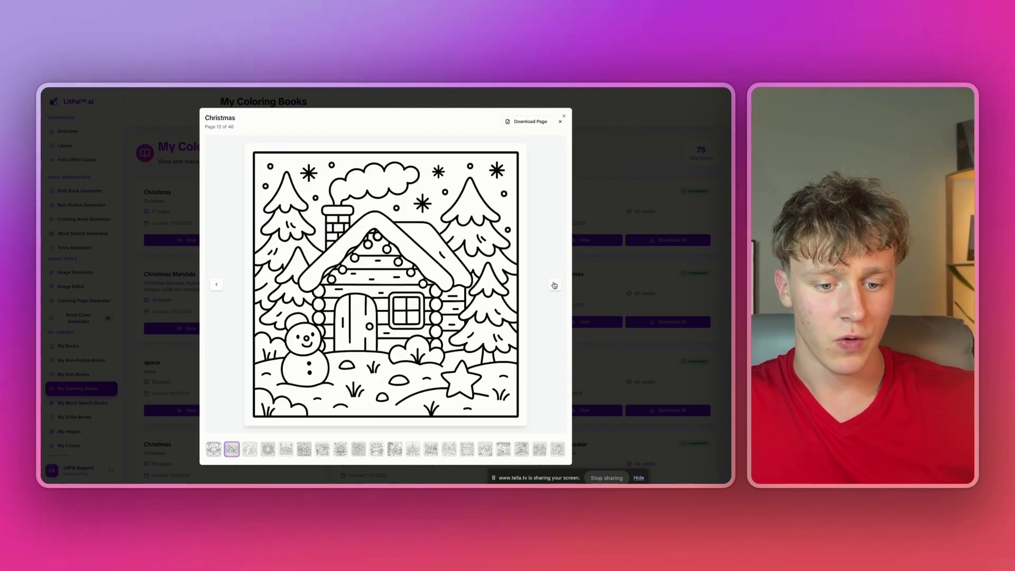
{"action": "left_click", "coordinate": [554, 285]}
{"action": "left_click", "coordinate": [554, 286]}
{"action": "left_click", "coordinate": [554, 285]}
{"action": "left_click", "coordinate": [554, 286]}
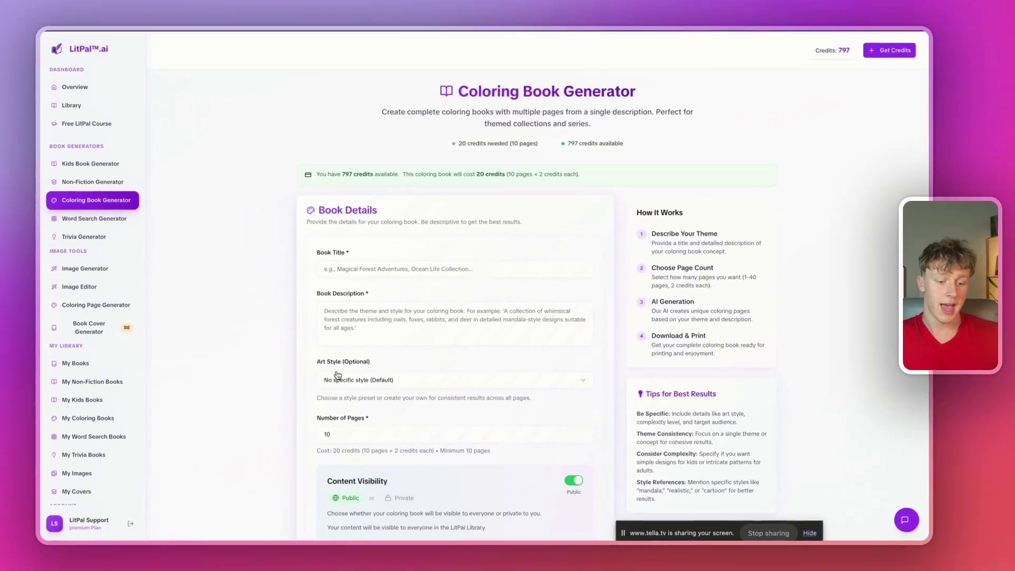
{"action": "scroll", "coordinate": [354, 347], "scroll_direction": "down", "scroll_amount": 3}
{"action": "left_click", "coordinate": [354, 323]}
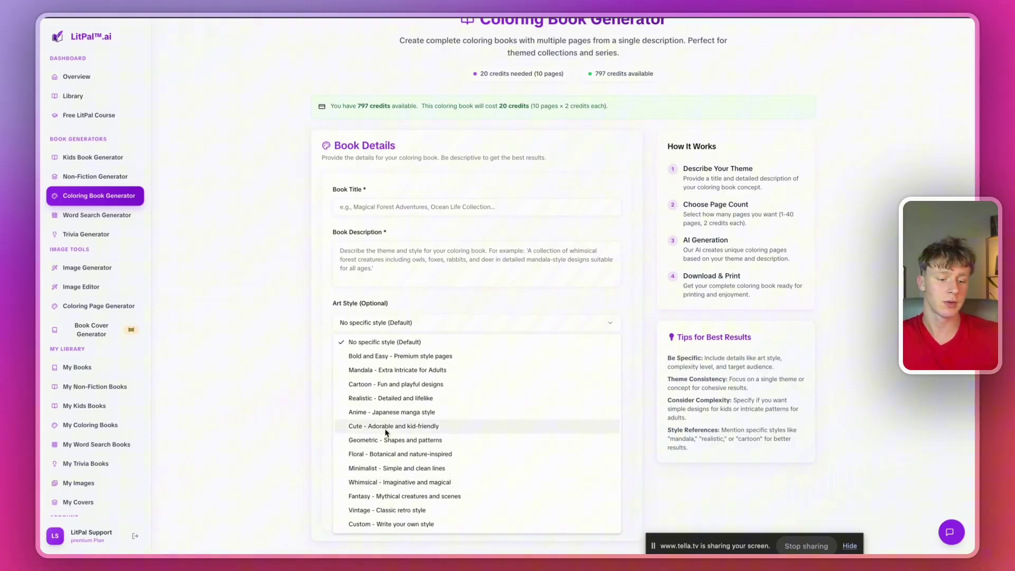
Step: Keep the default art style and preview the 40-page Christmas coloring book's pages
{"action": "left_click", "coordinate": [390, 341]}
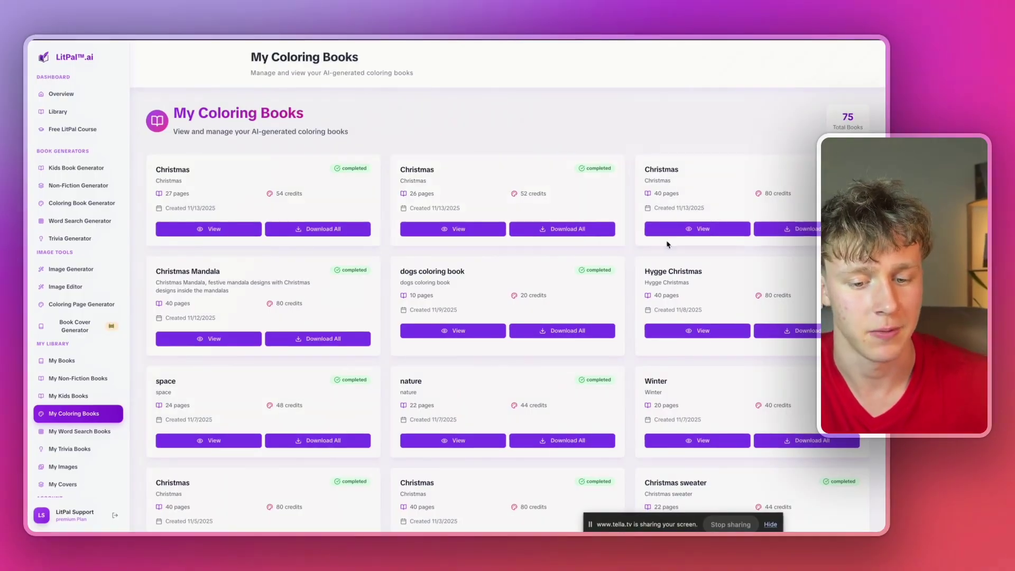
{"action": "left_click", "coordinate": [687, 229]}
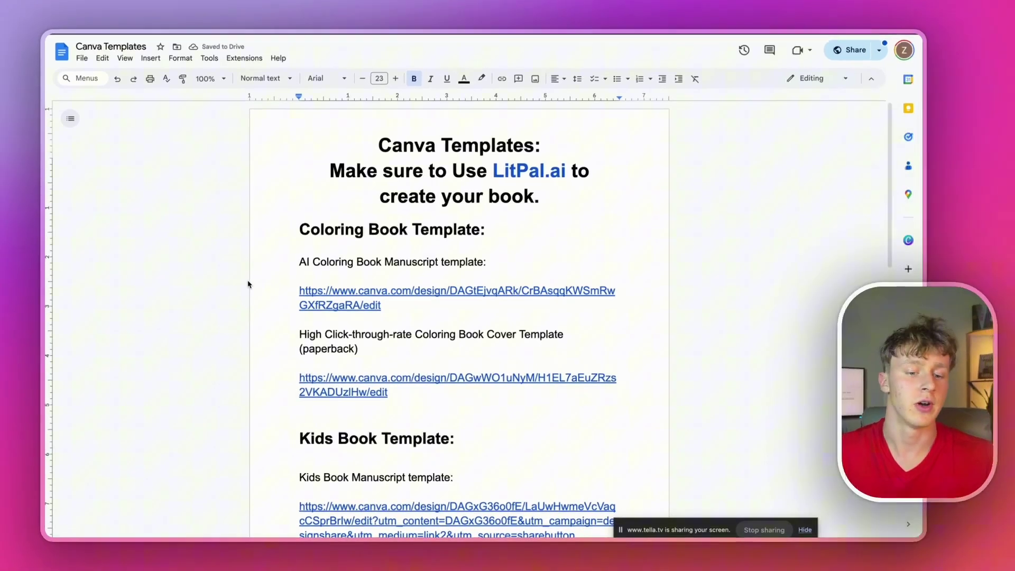
Step: Open the AI Coloring Book Manuscript template in Canva from the doc's first Canva link
{"action": "scroll", "coordinate": [248, 284], "scroll_direction": "down", "scroll_amount": 1}
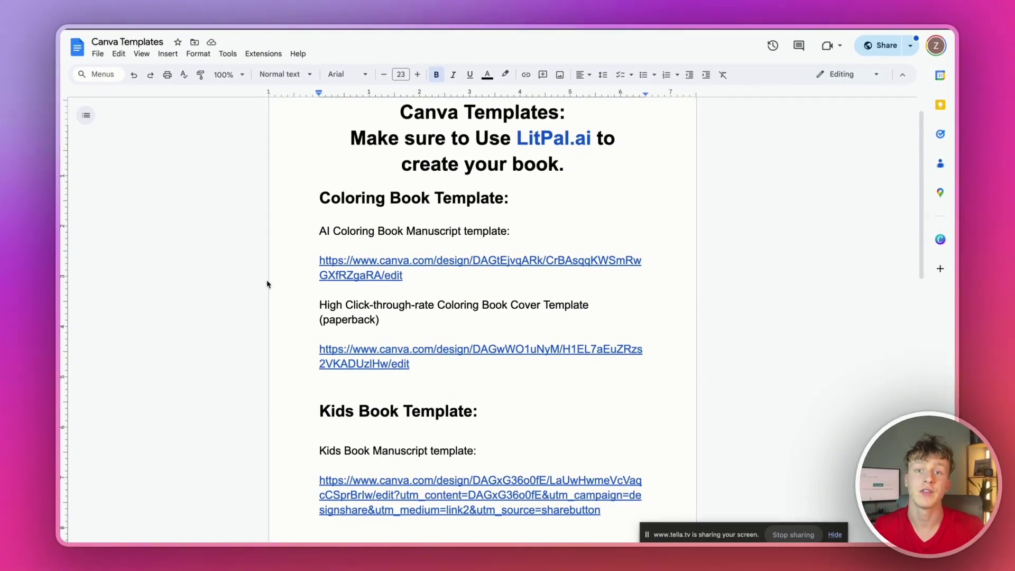
{"action": "scroll", "coordinate": [267, 285], "scroll_direction": "down", "scroll_amount": 10}
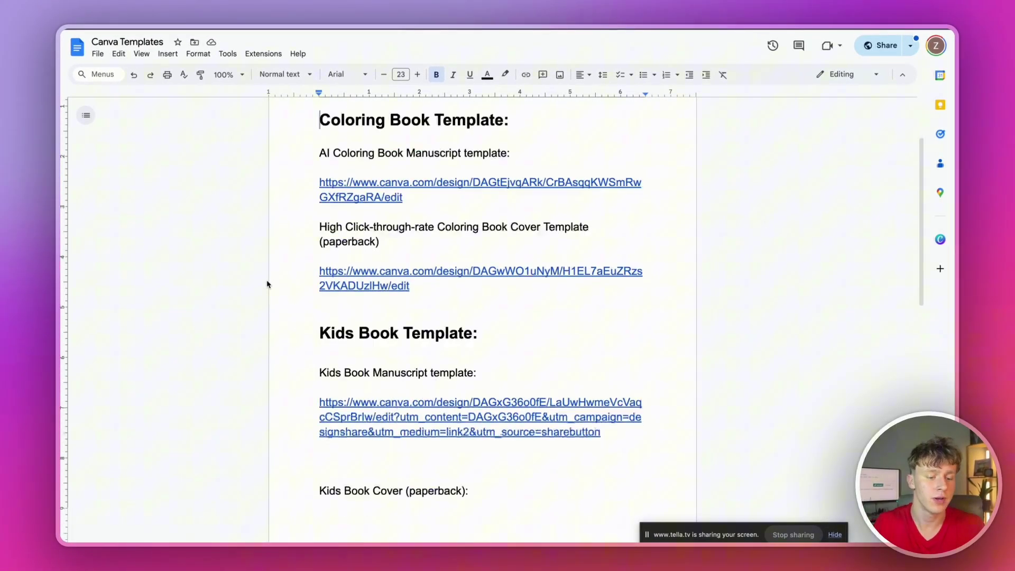
{"action": "scroll", "coordinate": [267, 284], "scroll_direction": "up", "scroll_amount": 7}
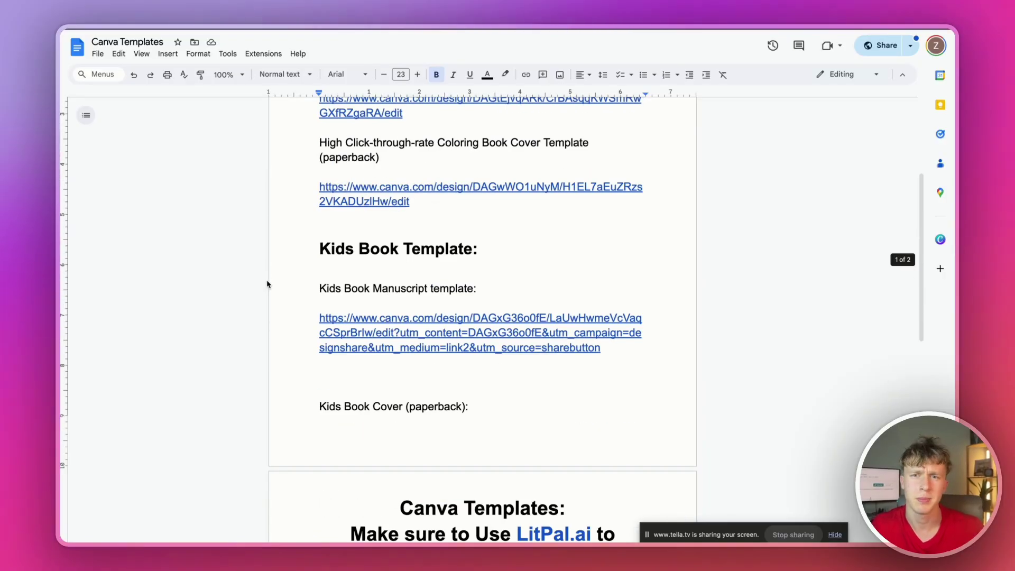
{"action": "scroll", "coordinate": [267, 285], "scroll_direction": "up", "scroll_amount": 5}
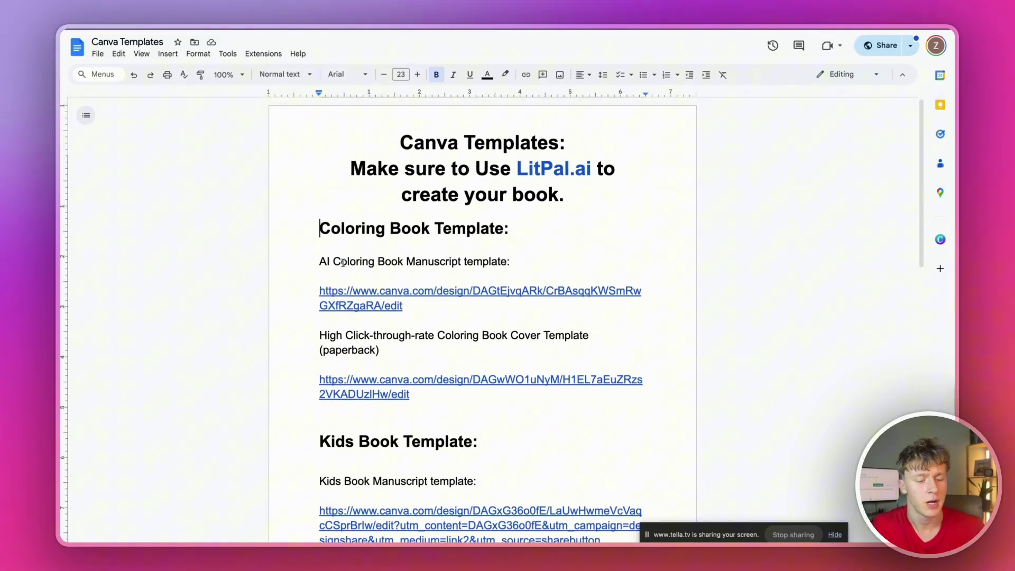
{"action": "left_click", "coordinate": [352, 289]}
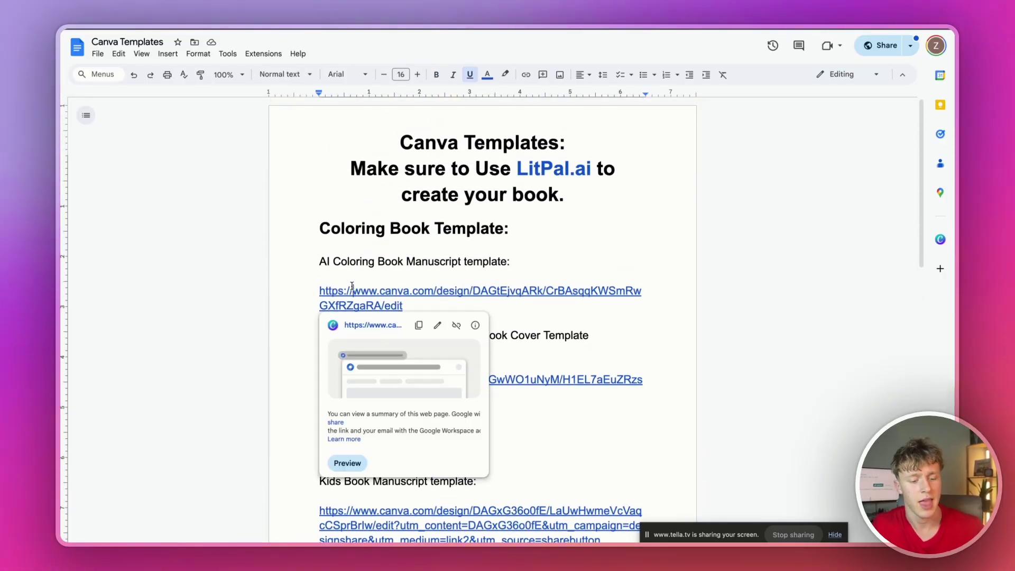
{"action": "left_click", "coordinate": [361, 325]}
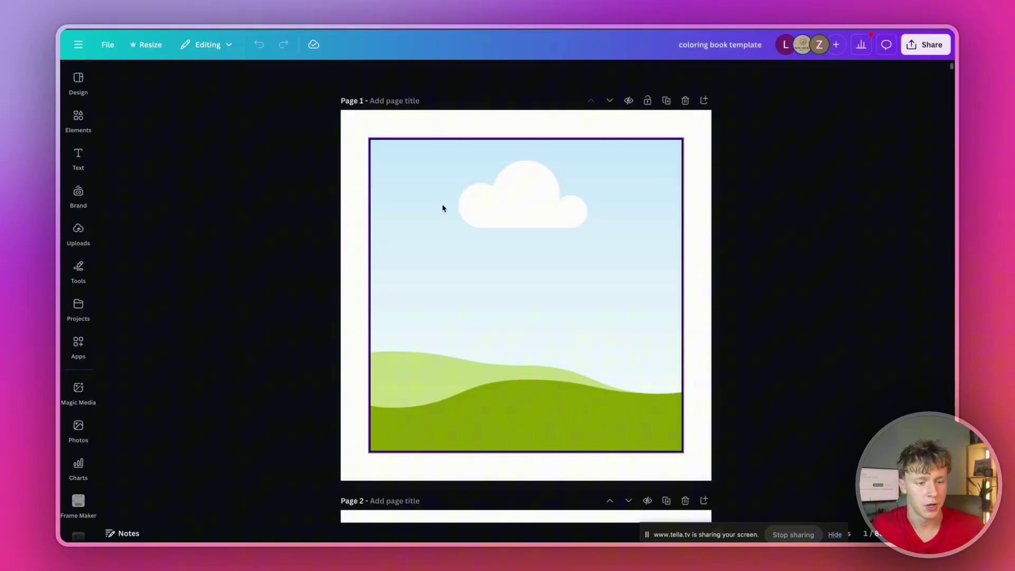
Step: Make an editable copy of the template and put the Christmas tree page into Page 1
{"action": "left_click", "coordinate": [107, 44]}
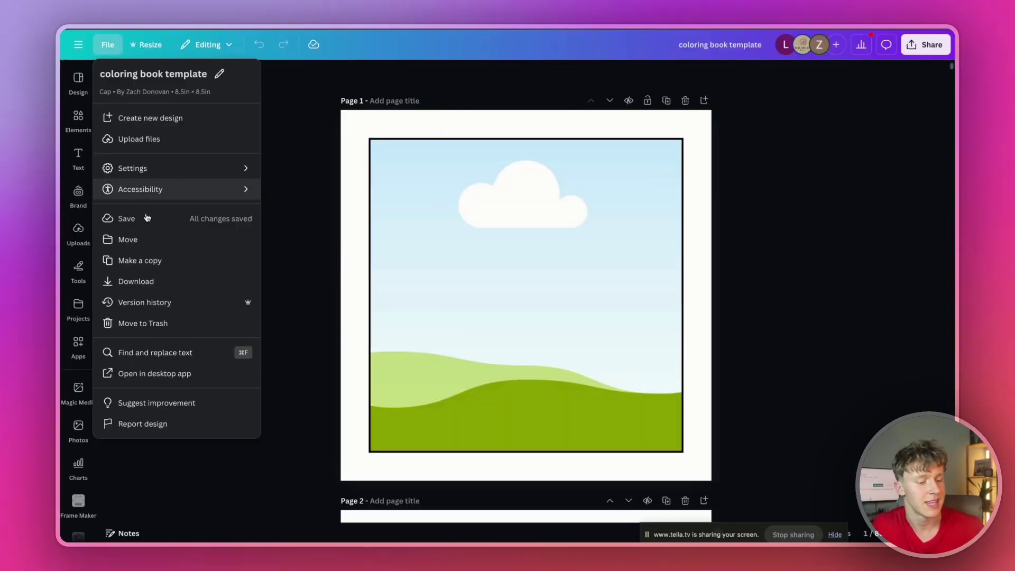
{"action": "left_click", "coordinate": [164, 262]}
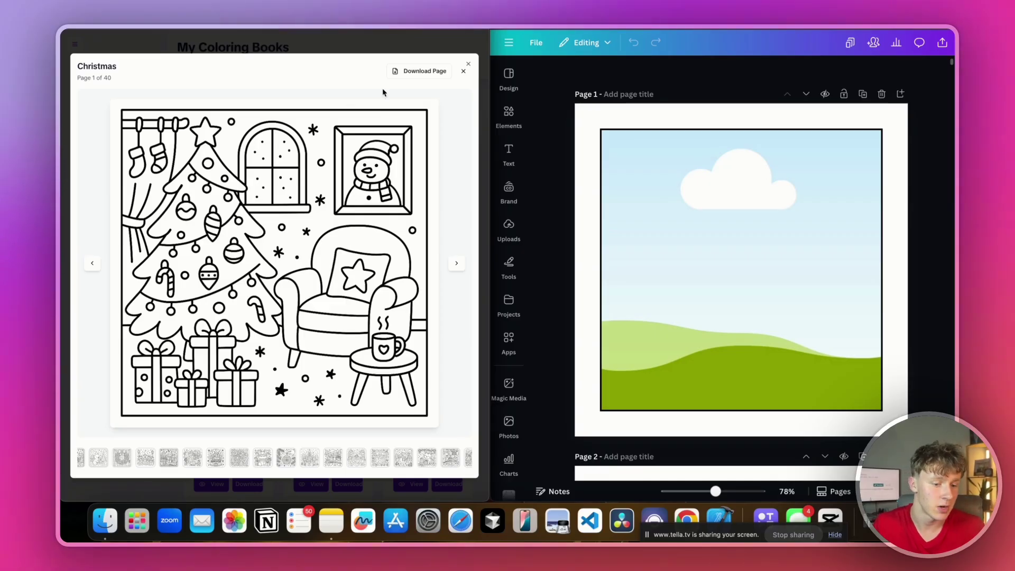
{"action": "left_click", "coordinate": [407, 78]}
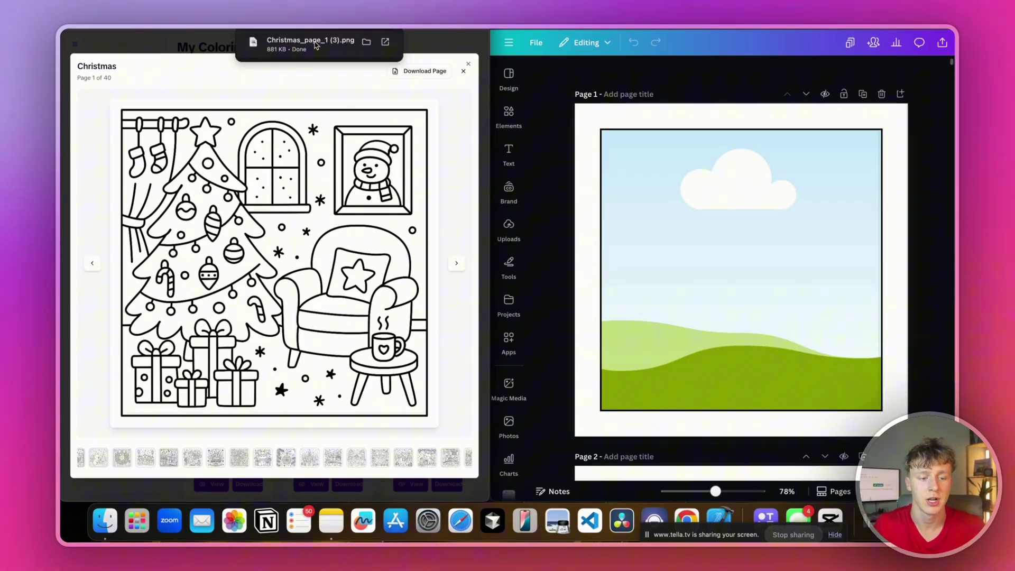
{"action": "left_click_drag", "start_coordinate": [735, 203], "coordinate": [744, 224]}
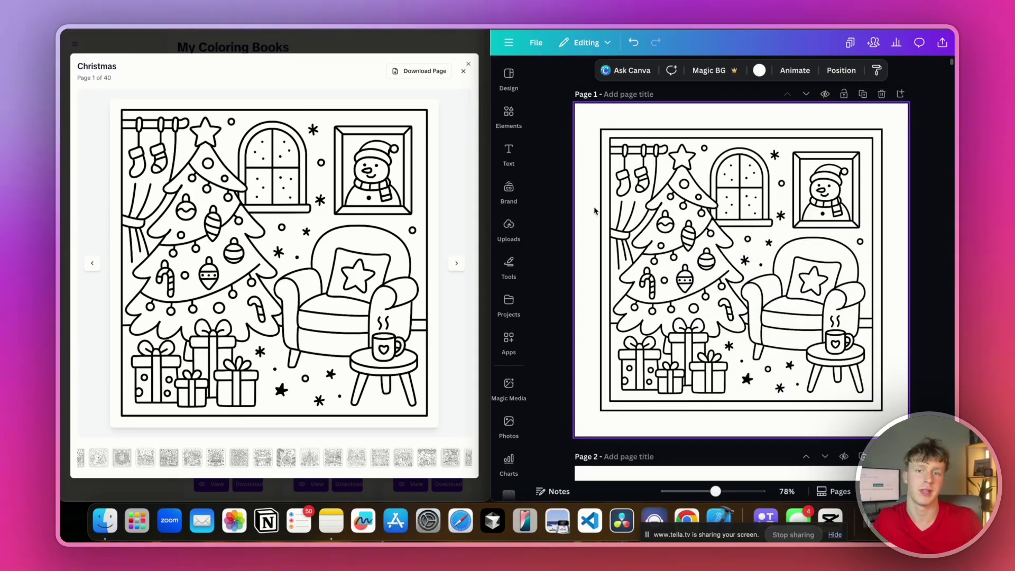
Step: Place the snowman coloring page into Page 3's frame
{"action": "scroll", "coordinate": [595, 211], "scroll_direction": "down", "scroll_amount": 10}
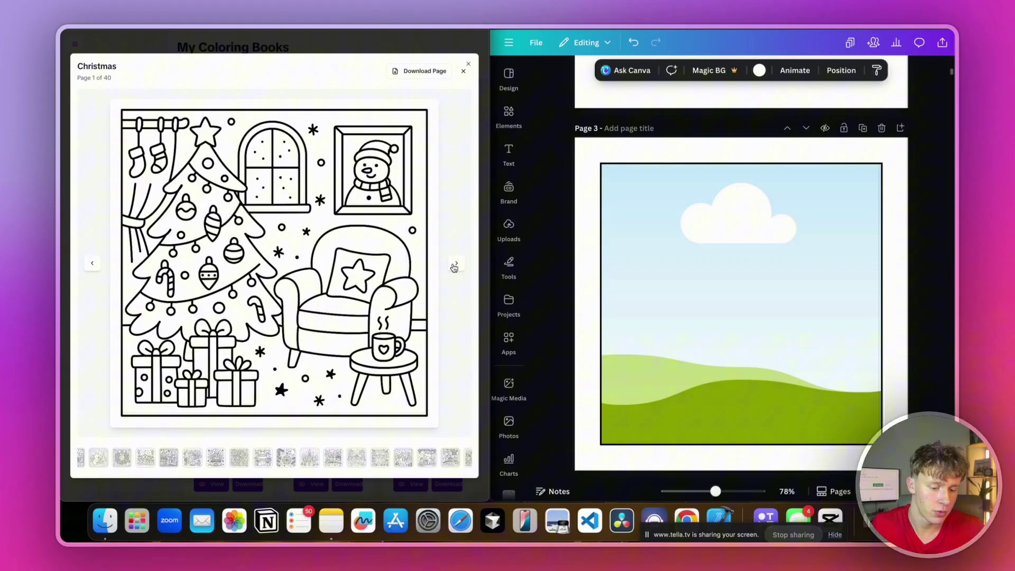
{"action": "left_click", "coordinate": [454, 262]}
{"action": "left_click", "coordinate": [455, 262]}
{"action": "left_click", "coordinate": [92, 263]}
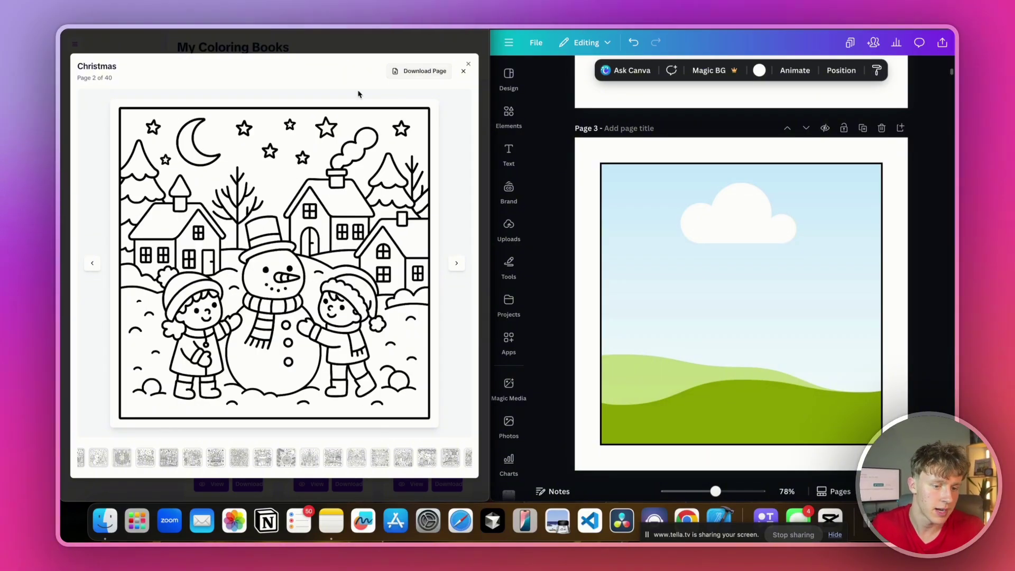
{"action": "left_click_drag", "start_coordinate": [273, 263], "coordinate": [729, 265]}
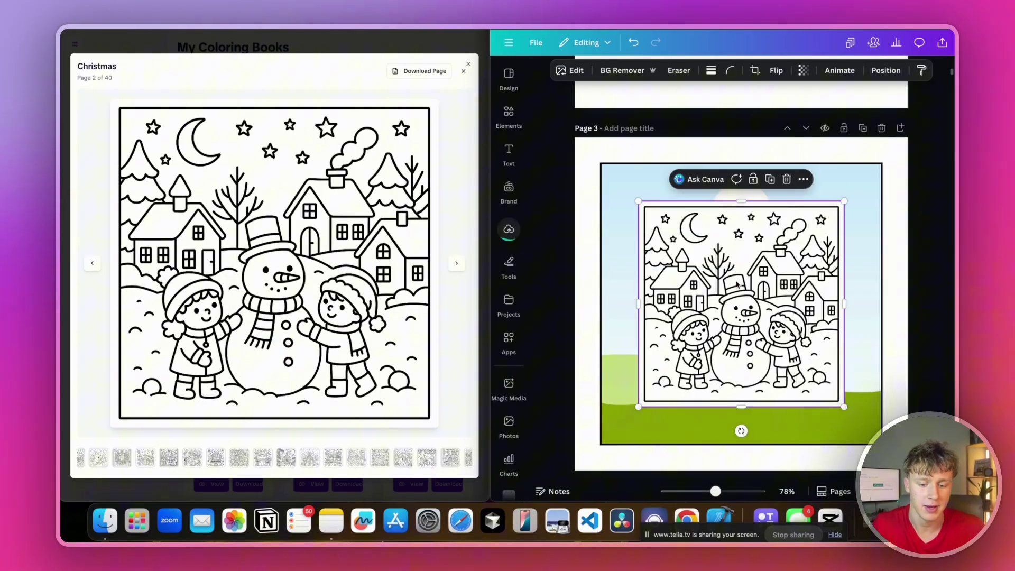
Step: Page through the reindeer and following Christmas coloring pages in the viewer
{"action": "left_click", "coordinate": [457, 263]}
{"action": "left_click", "coordinate": [457, 262]}
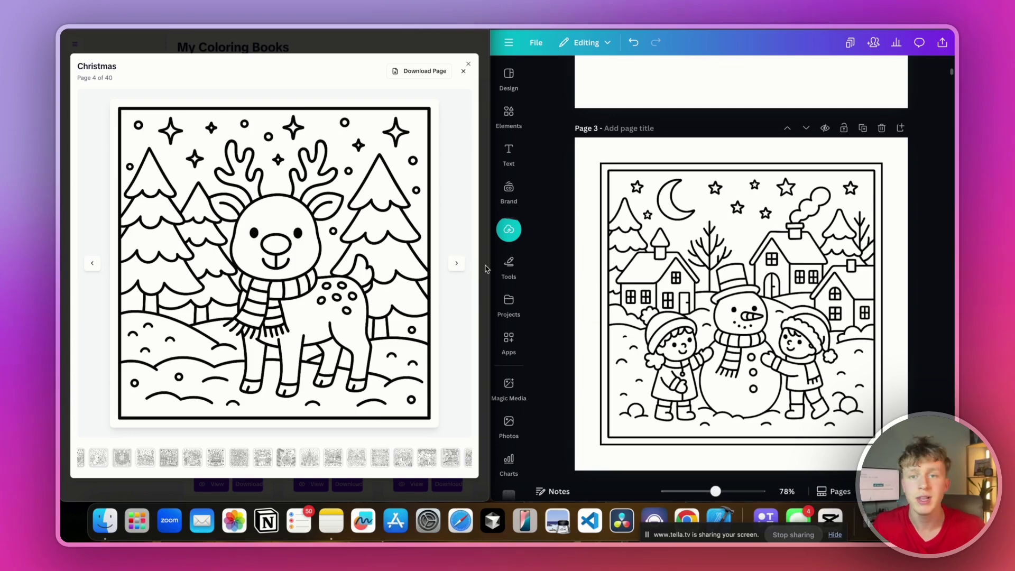
{"action": "left_click", "coordinate": [457, 265]}
{"action": "left_click", "coordinate": [457, 266]}
{"action": "left_click", "coordinate": [456, 265]}
{"action": "left_click", "coordinate": [456, 265]}
{"action": "left_click", "coordinate": [456, 265]}
{"action": "left_click", "coordinate": [457, 265]}
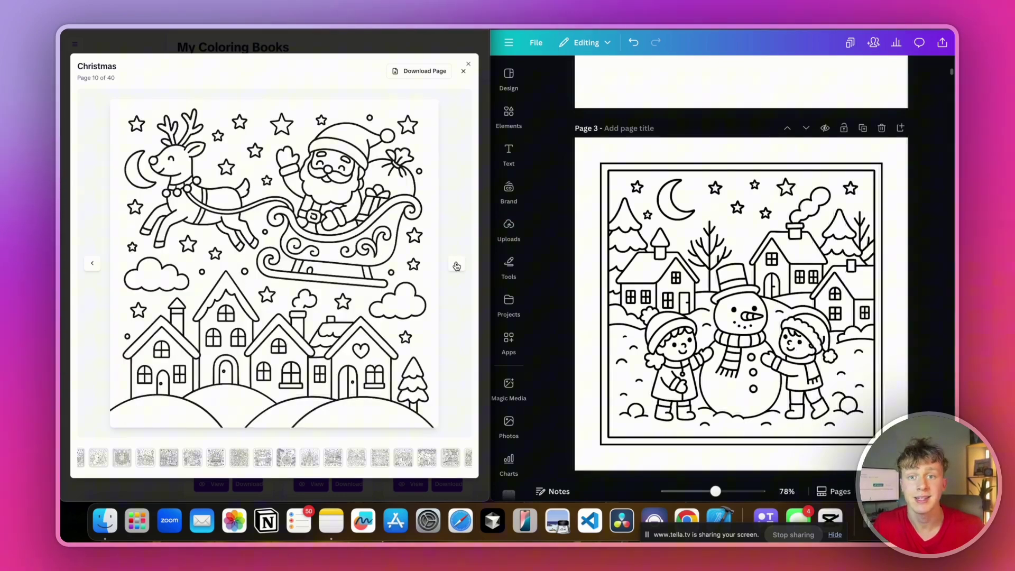
{"action": "left_click", "coordinate": [457, 265]}
{"action": "left_click", "coordinate": [456, 266]}
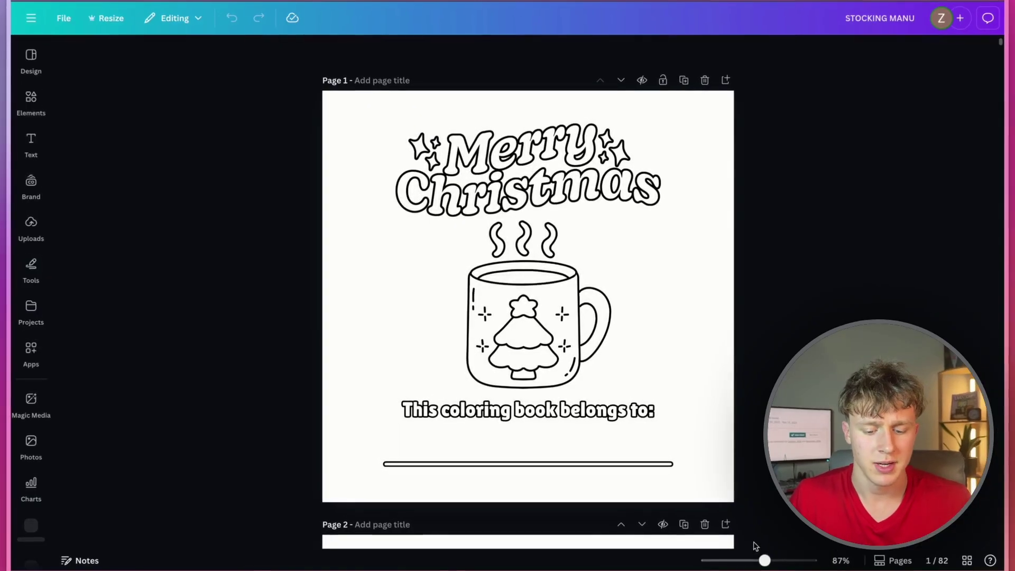
Step: Zoom out and scroll through the manuscript, checking coloring pages alternate with blank pages up to page 17
{"action": "left_click_drag", "start_coordinate": [751, 560], "coordinate": [726, 560]}
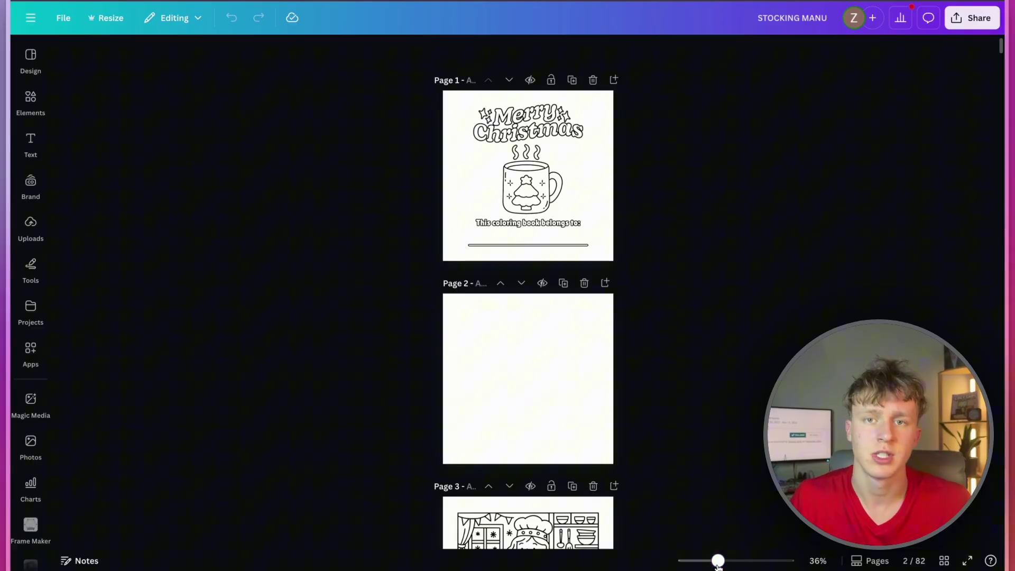
{"action": "scroll", "coordinate": [710, 460], "scroll_direction": "down", "scroll_amount": 4}
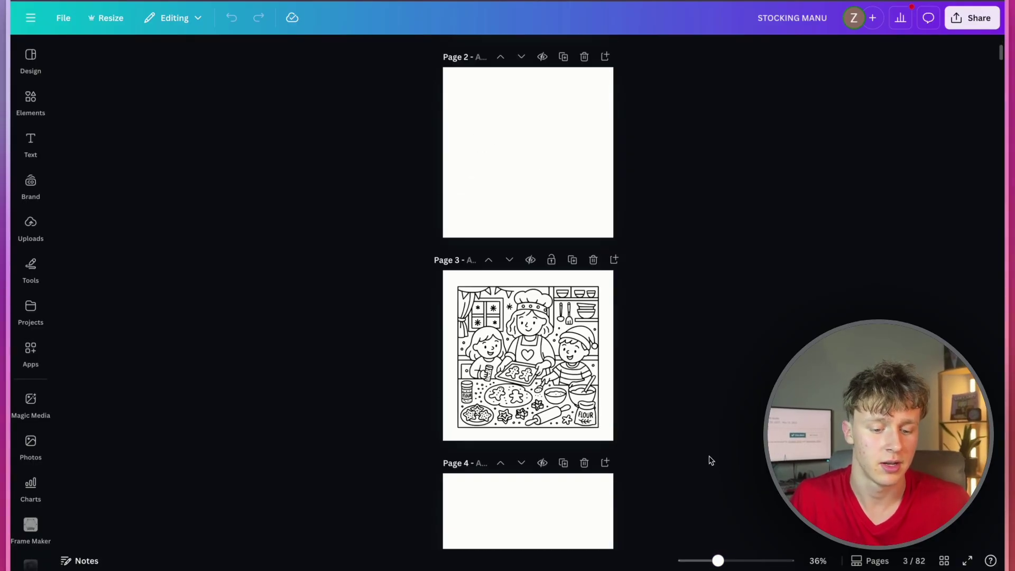
{"action": "scroll", "coordinate": [711, 460], "scroll_direction": "up", "scroll_amount": 4}
{"action": "scroll", "coordinate": [711, 460], "scroll_direction": "down", "scroll_amount": 13}
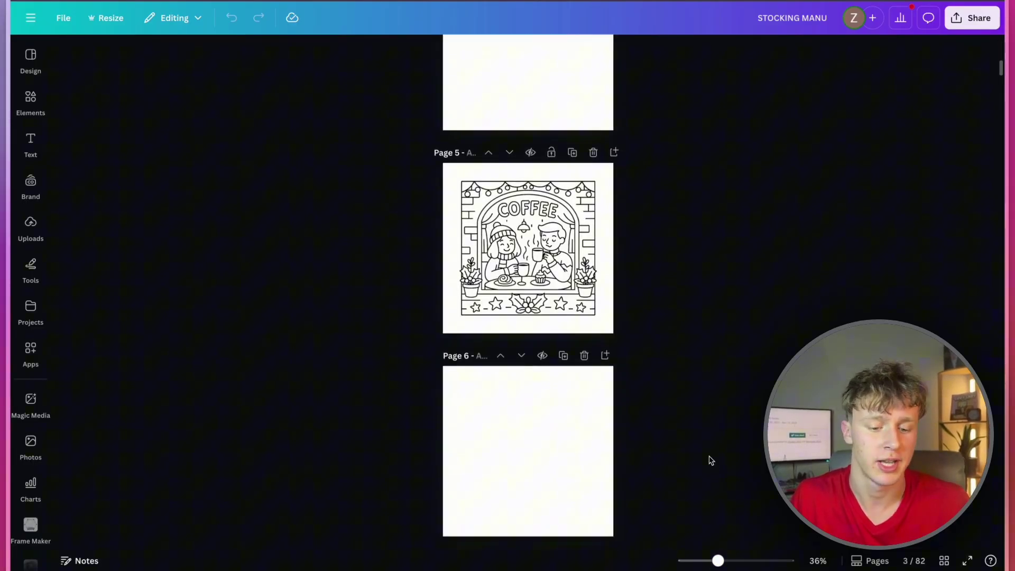
{"action": "left_click_drag", "start_coordinate": [717, 560], "coordinate": [706, 561]}
{"action": "scroll", "coordinate": [629, 312], "scroll_direction": "up", "scroll_amount": 8}
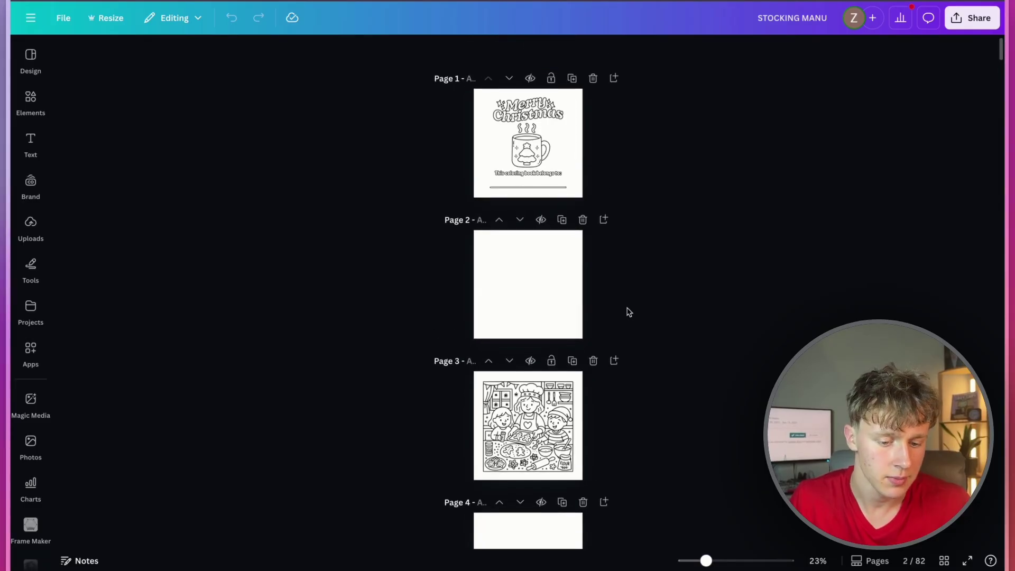
{"action": "scroll", "coordinate": [629, 311], "scroll_direction": "down", "scroll_amount": 15}
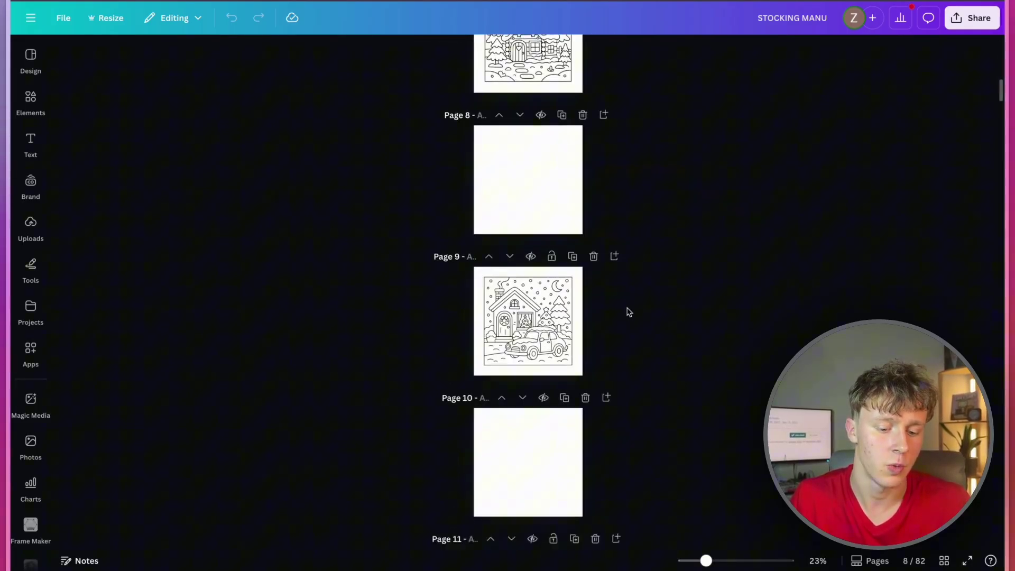
{"action": "scroll", "coordinate": [629, 311], "scroll_direction": "down", "scroll_amount": 8}
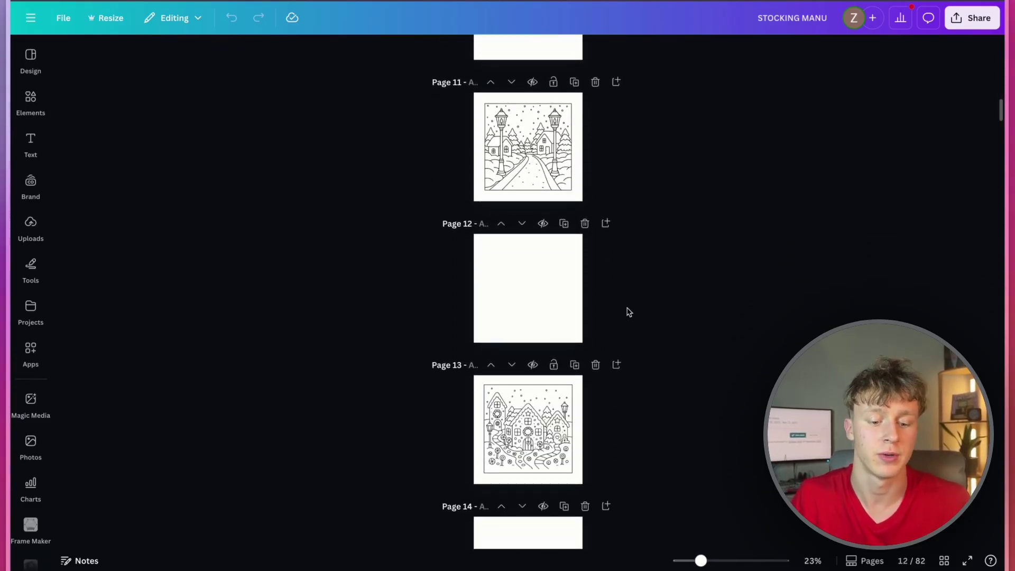
{"action": "scroll", "coordinate": [629, 311], "scroll_direction": "down", "scroll_amount": 1}
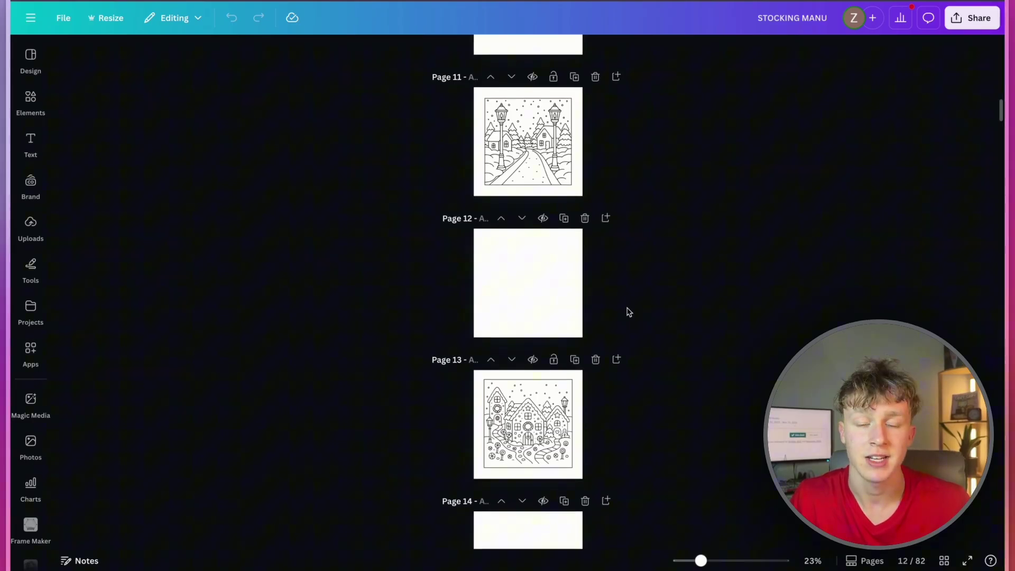
{"action": "scroll", "coordinate": [629, 311], "scroll_direction": "down", "scroll_amount": 8}
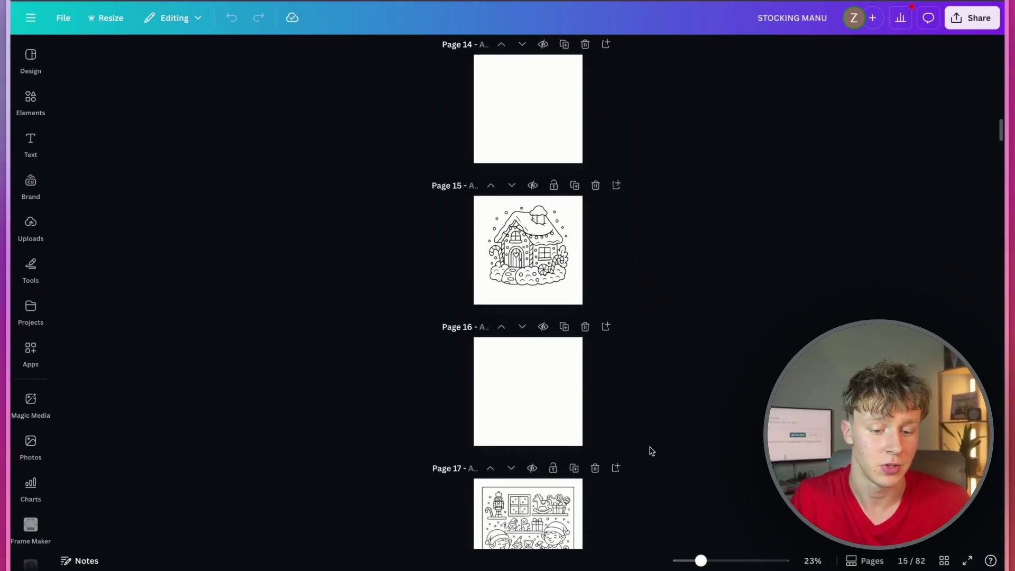
{"action": "mouse_move", "coordinate": [700, 561]}
{"action": "left_mouse_down"}
{"action": "mouse_move", "coordinate": [734, 560]}
{"action": "mouse_move", "coordinate": [718, 560]}
{"action": "left_mouse_up"}
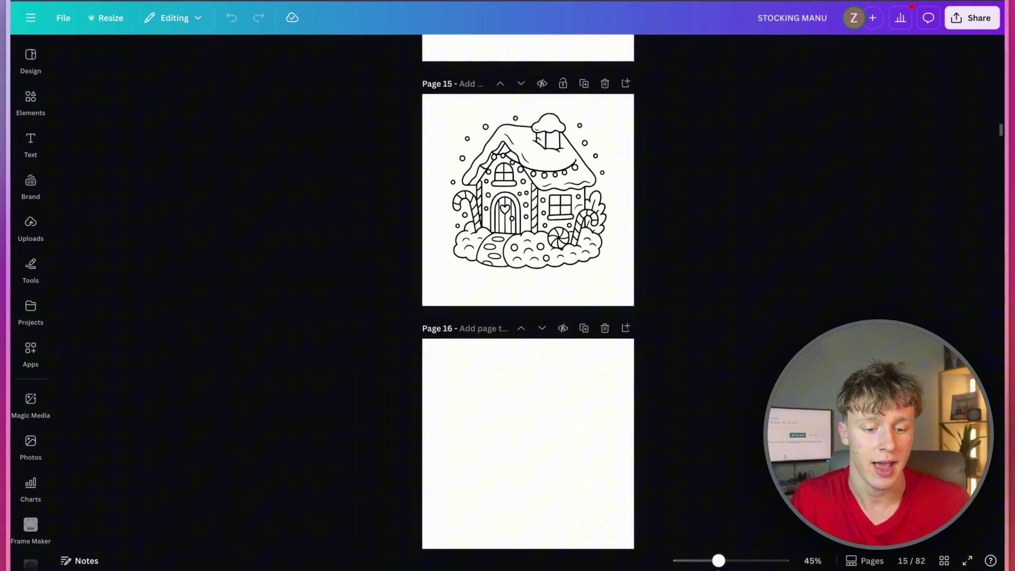
{"action": "scroll", "coordinate": [620, 437], "scroll_direction": "down", "scroll_amount": 10}
{"action": "scroll", "coordinate": [593, 402], "scroll_direction": "up", "scroll_amount": 12}
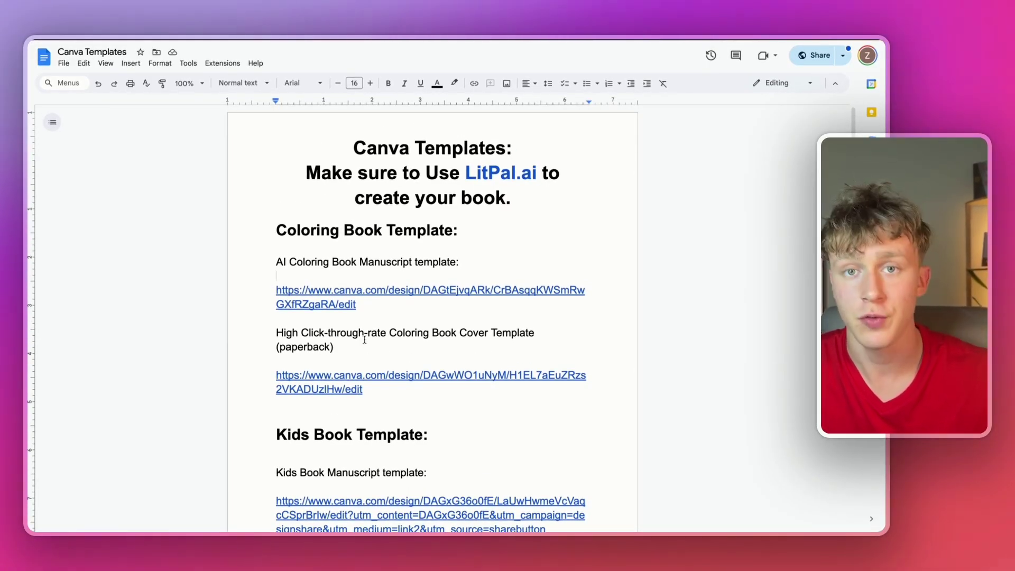
Step: Open the paperback coloring book cover template from the doc's link in Canva
{"action": "left_click", "coordinate": [364, 374]}
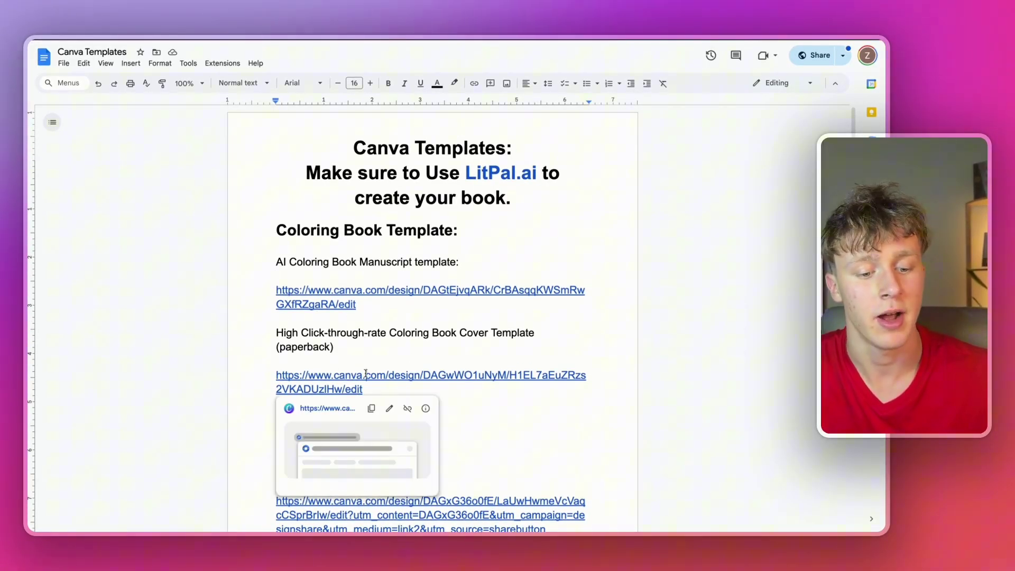
{"action": "left_click", "coordinate": [332, 410]}
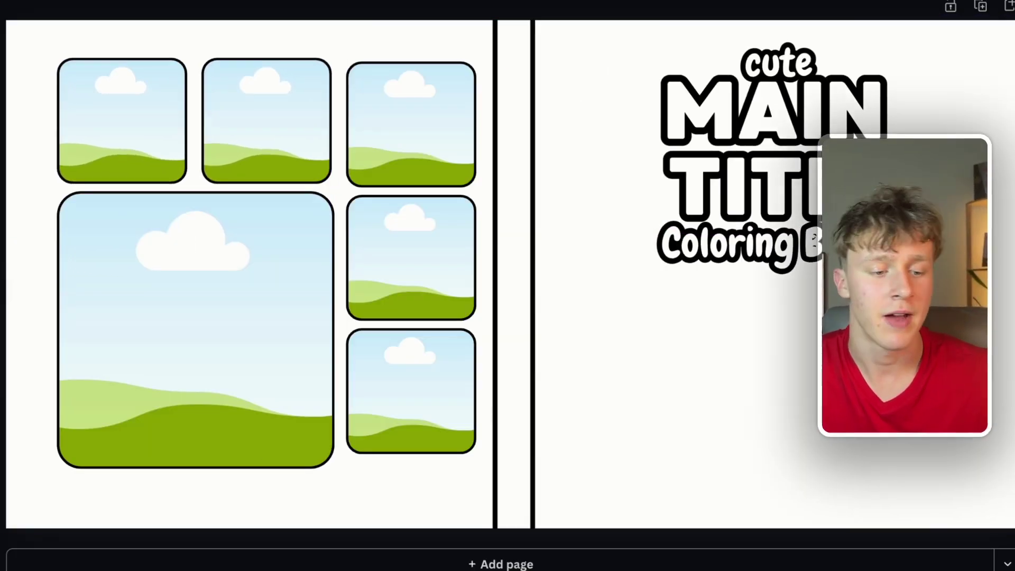
Step: Paste the Christmas tree fireplace coloring page and drop it into the cover's large frame
{"action": "key", "text": "ctrl+v"}
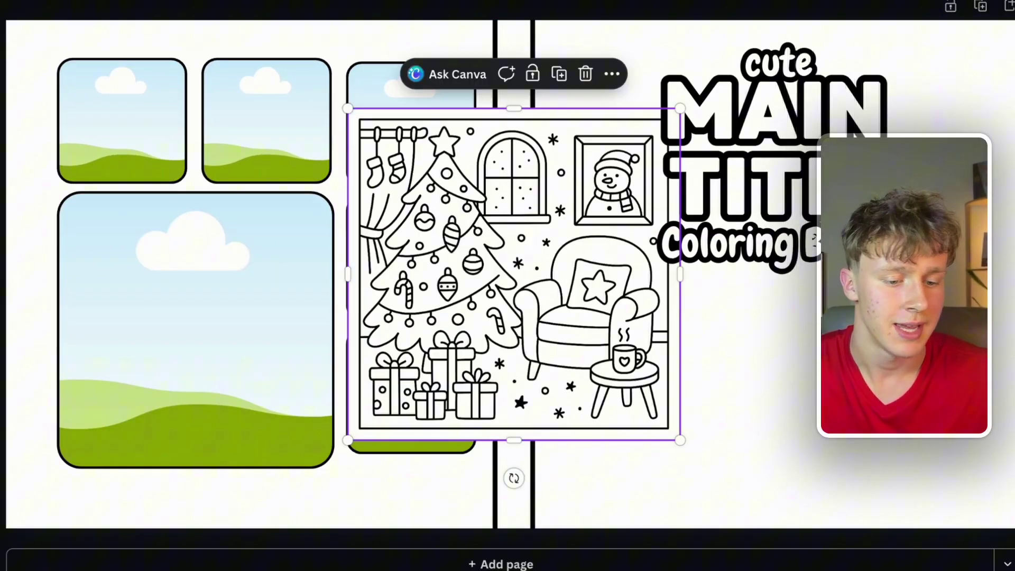
{"action": "left_click_drag", "start_coordinate": [449, 279], "coordinate": [163, 325]}
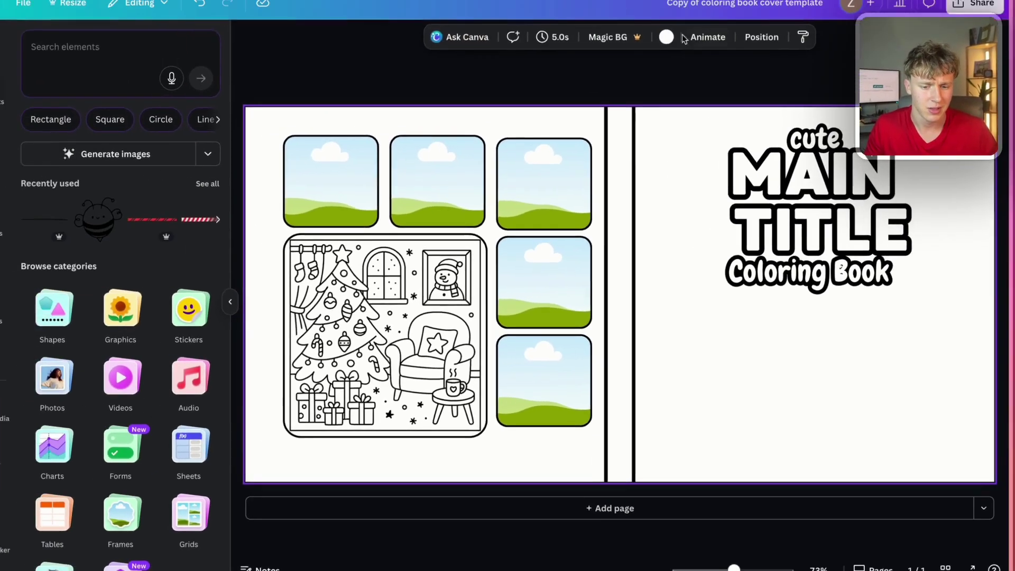
Step: Make the cover background green and add a rotated candy-cane stripe bar along the spine
{"action": "left_click", "coordinate": [667, 37]}
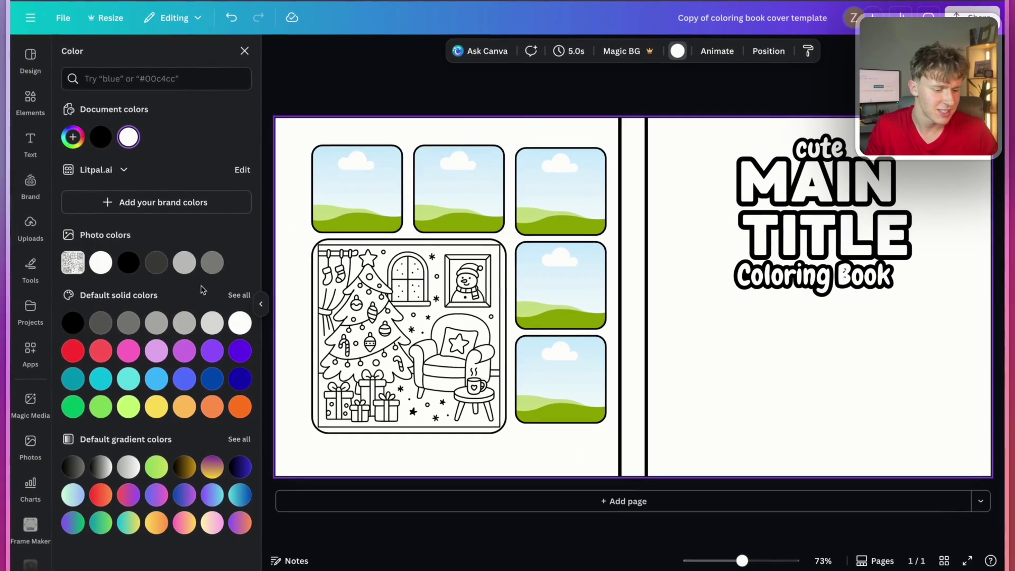
{"action": "left_click", "coordinate": [73, 405]}
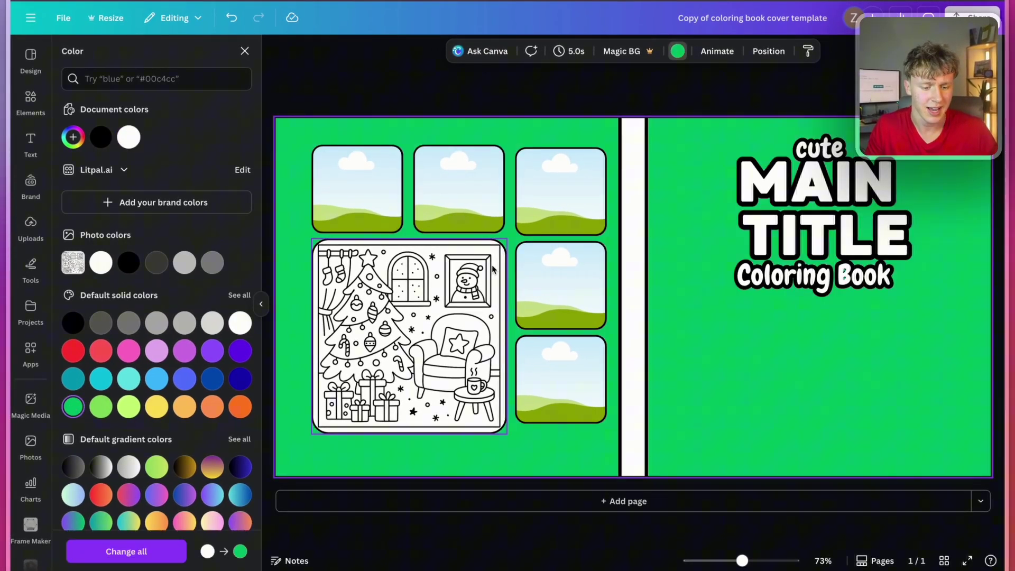
{"action": "left_click", "coordinate": [16, 111]}
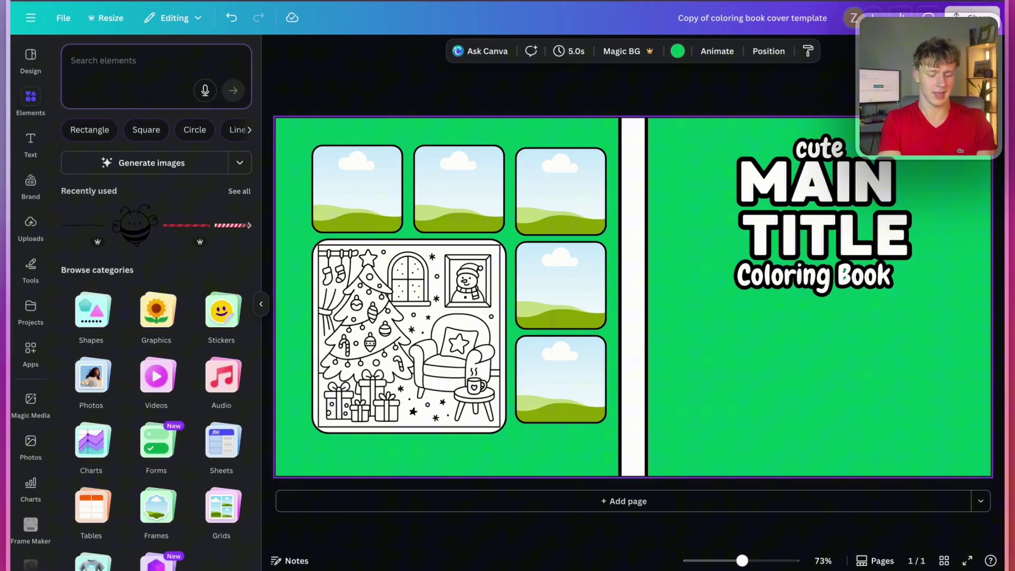
{"action": "type", "text": "candy can"}
{"action": "left_click", "coordinate": [74, 156]}
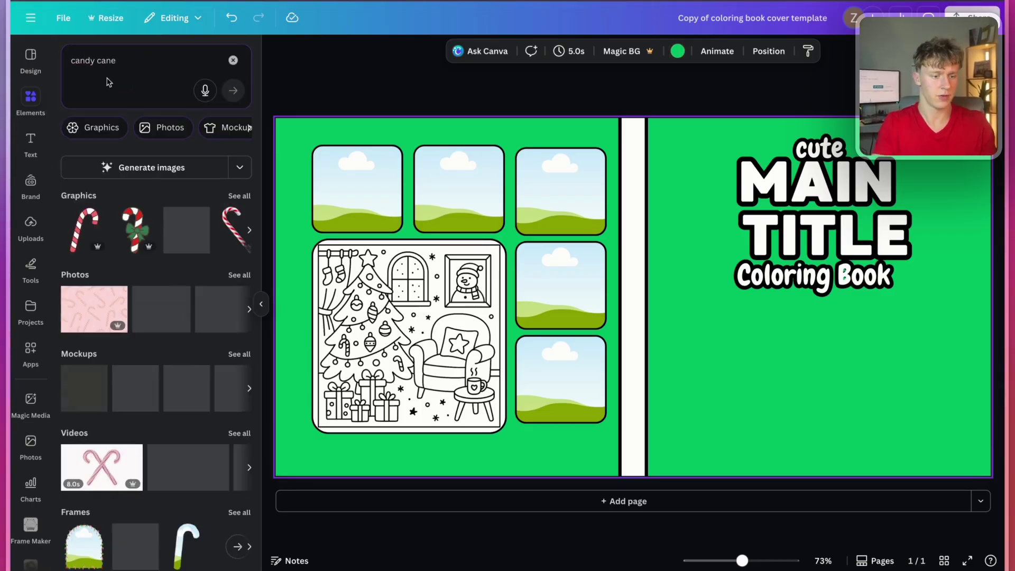
{"action": "left_click", "coordinate": [94, 128]}
{"action": "left_click", "coordinate": [91, 363]}
{"action": "left_click_drag", "start_coordinate": [635, 335], "coordinate": [743, 311]}
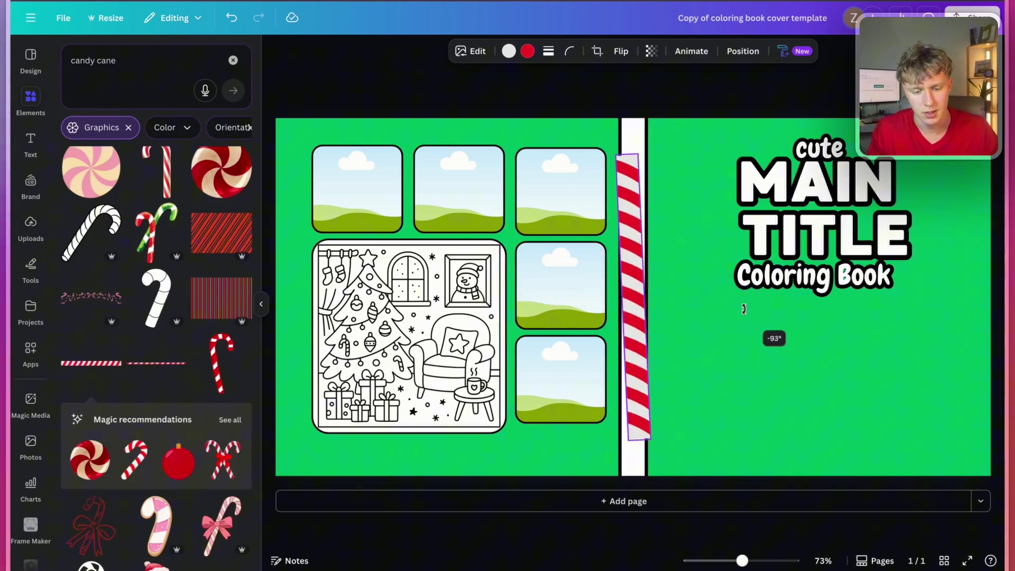
{"action": "left_click_drag", "start_coordinate": [627, 296], "coordinate": [643, 296]}
{"action": "left_click_drag", "start_coordinate": [634, 153], "coordinate": [623, 153]}
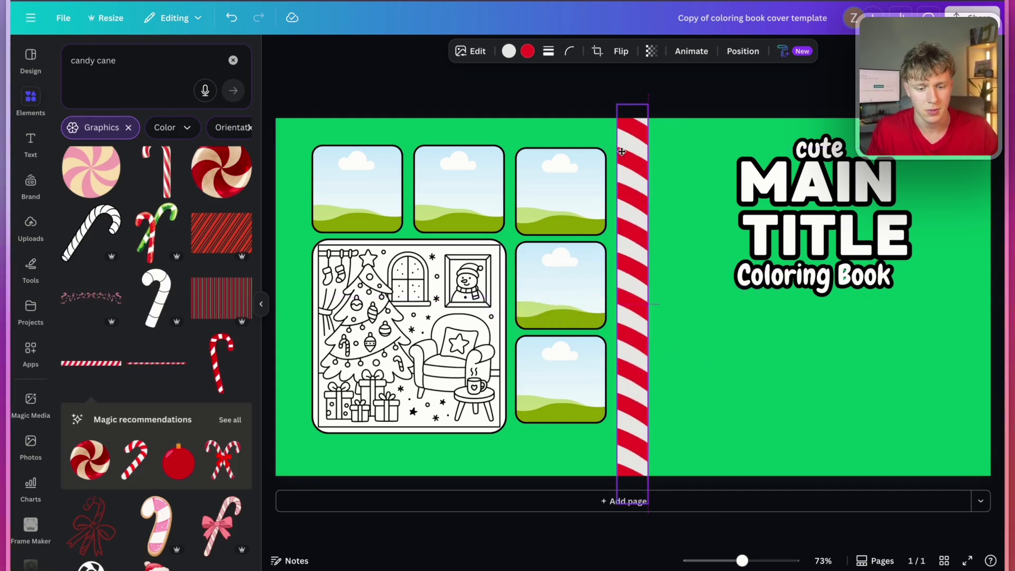
{"action": "left_click", "coordinate": [720, 335]}
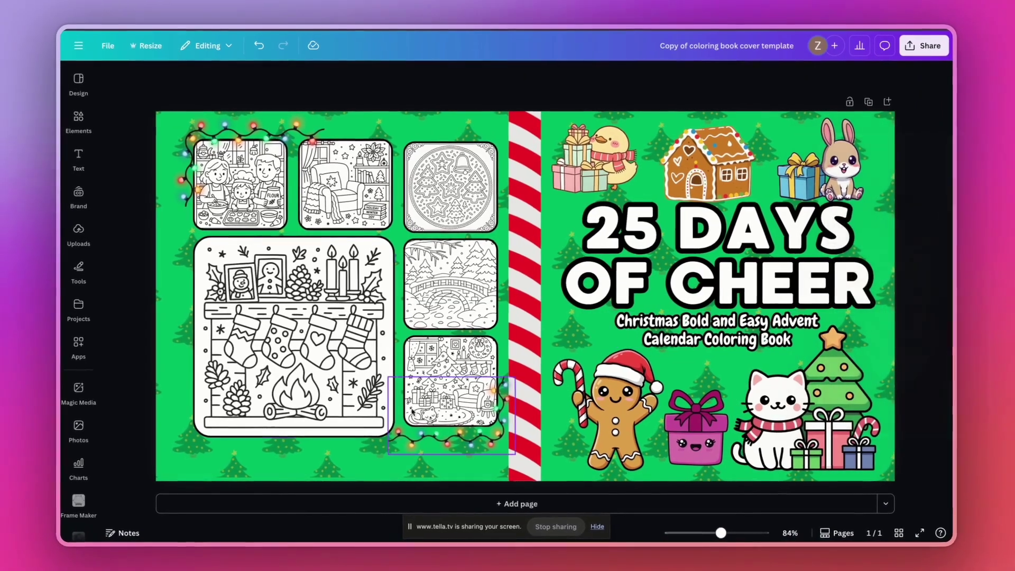
Step: Zoom and pan around the finished '25 Days of Cheer' cover to inspect its images and lights
{"action": "scroll", "coordinate": [663, 470], "scroll_direction": "up", "scroll_amount": 5}
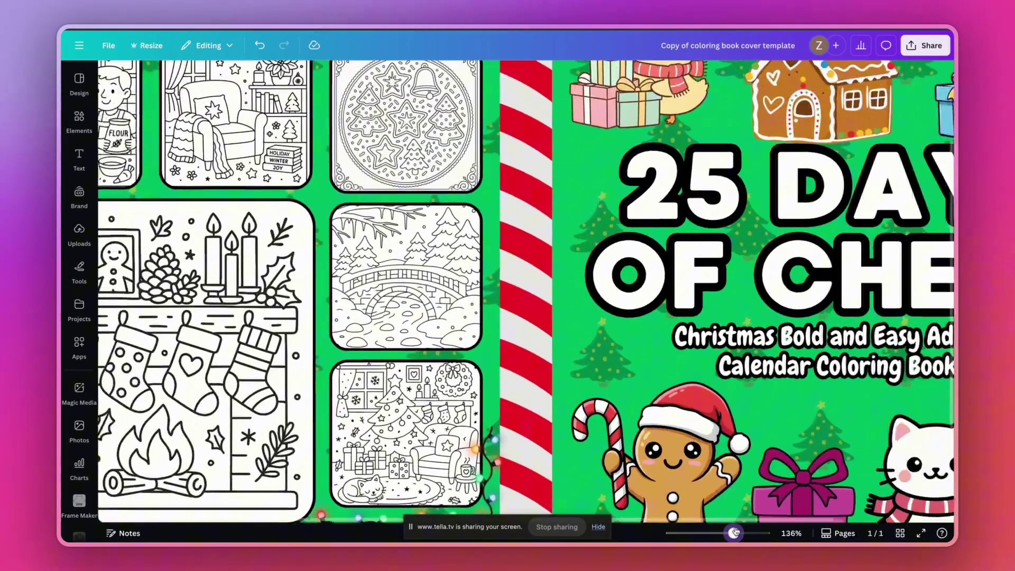
{"action": "scroll", "coordinate": [479, 403], "scroll_direction": "left", "scroll_amount": 4}
{"action": "scroll", "coordinate": [480, 403], "scroll_direction": "down", "scroll_amount": 3}
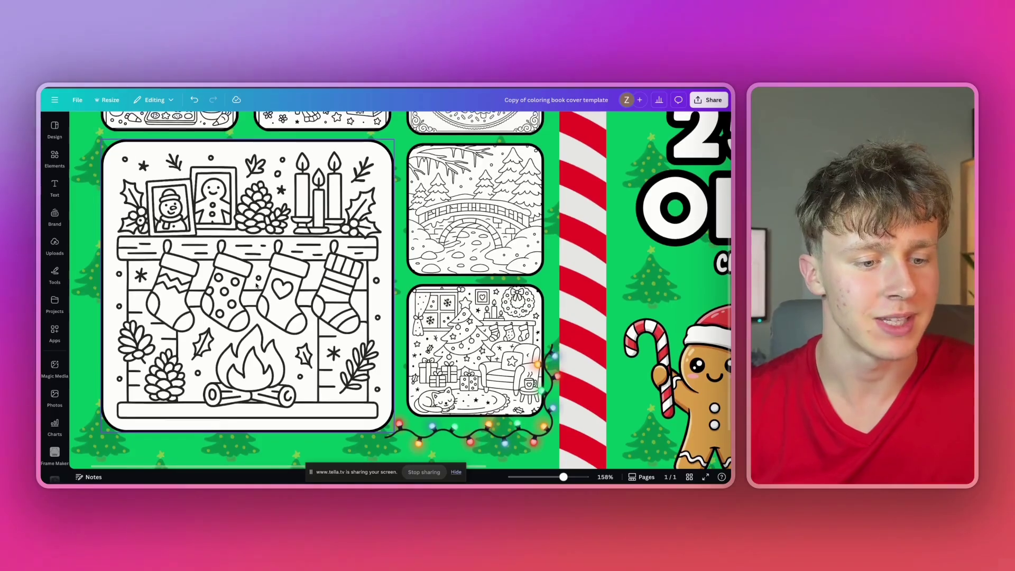
{"action": "scroll", "coordinate": [295, 291], "scroll_direction": "up", "scroll_amount": 1}
{"action": "scroll", "coordinate": [295, 290], "scroll_direction": "up", "scroll_amount": 4}
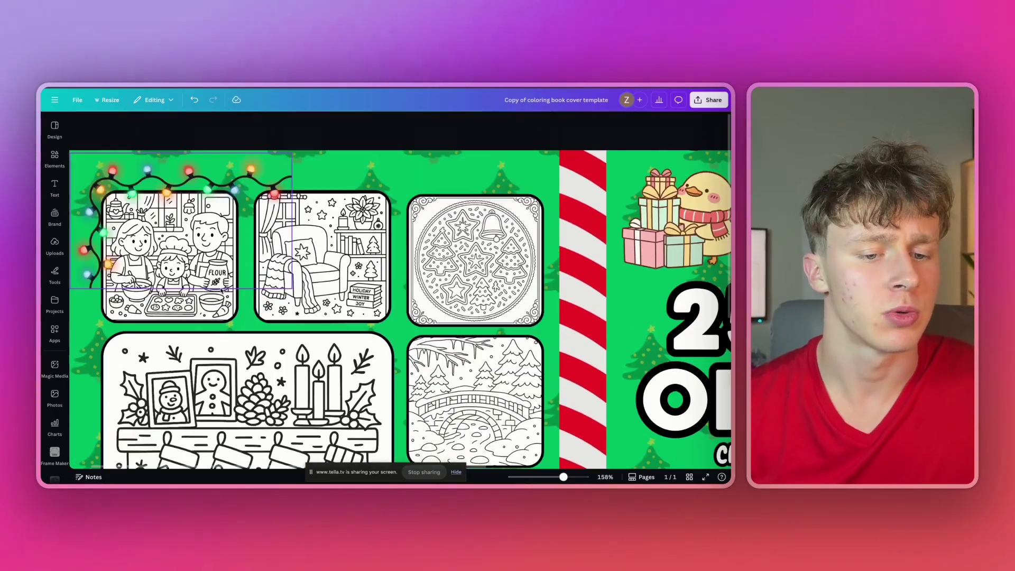
{"action": "scroll", "coordinate": [222, 289], "scroll_direction": "down", "scroll_amount": 7}
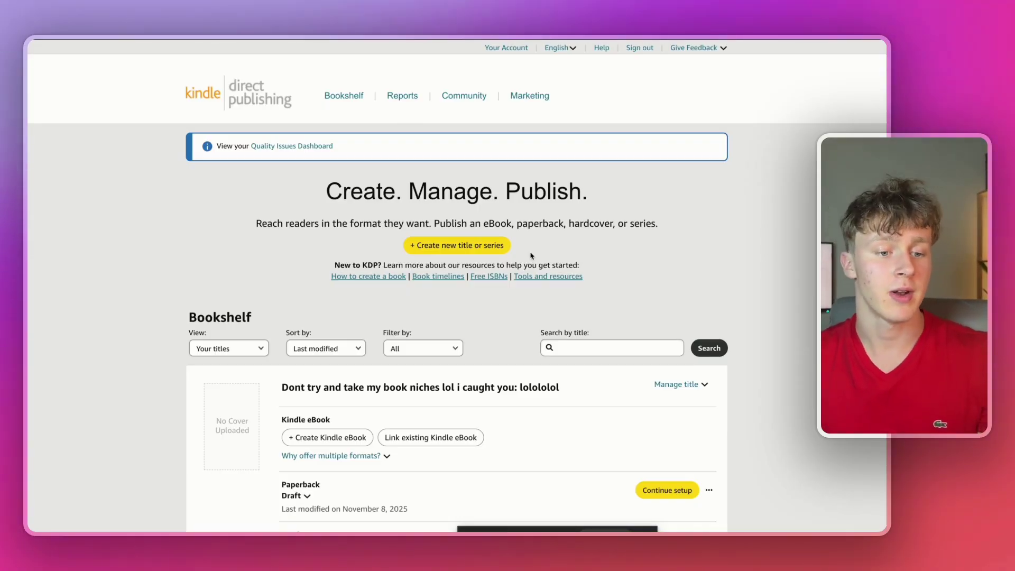
Step: Create a new title in KDP and choose the paperback format
{"action": "left_click", "coordinate": [483, 255]}
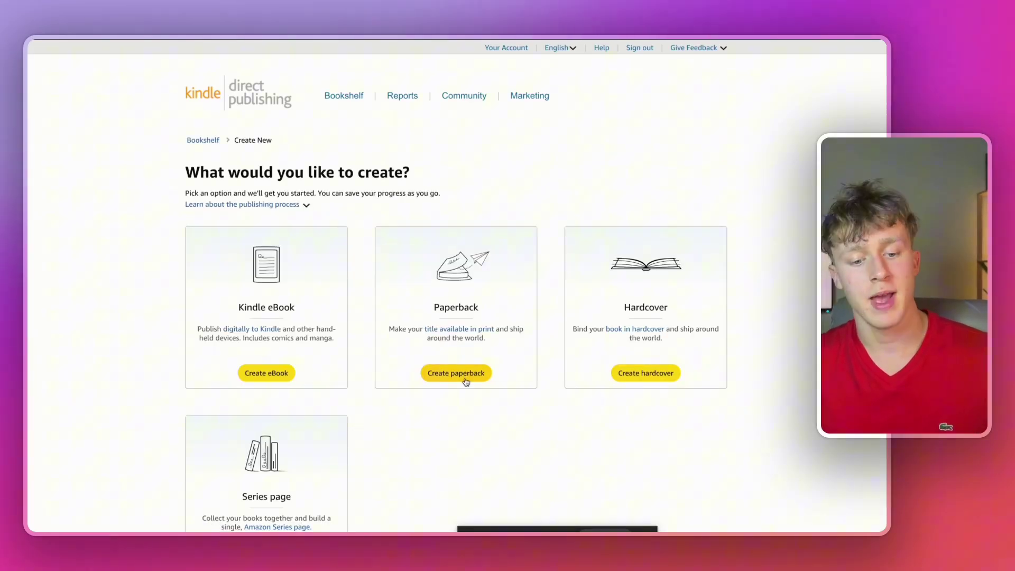
{"action": "left_click", "coordinate": [466, 376]}
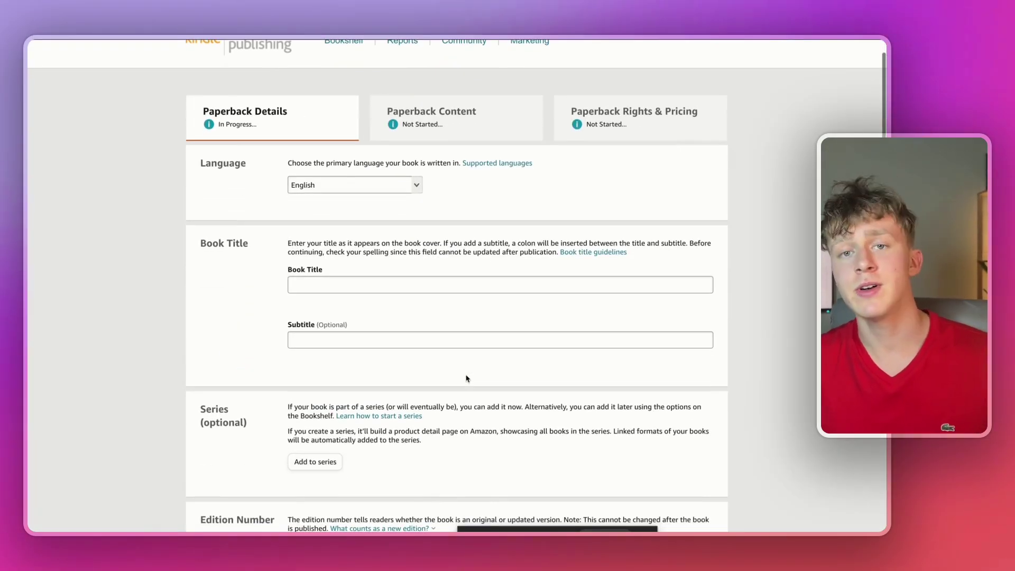